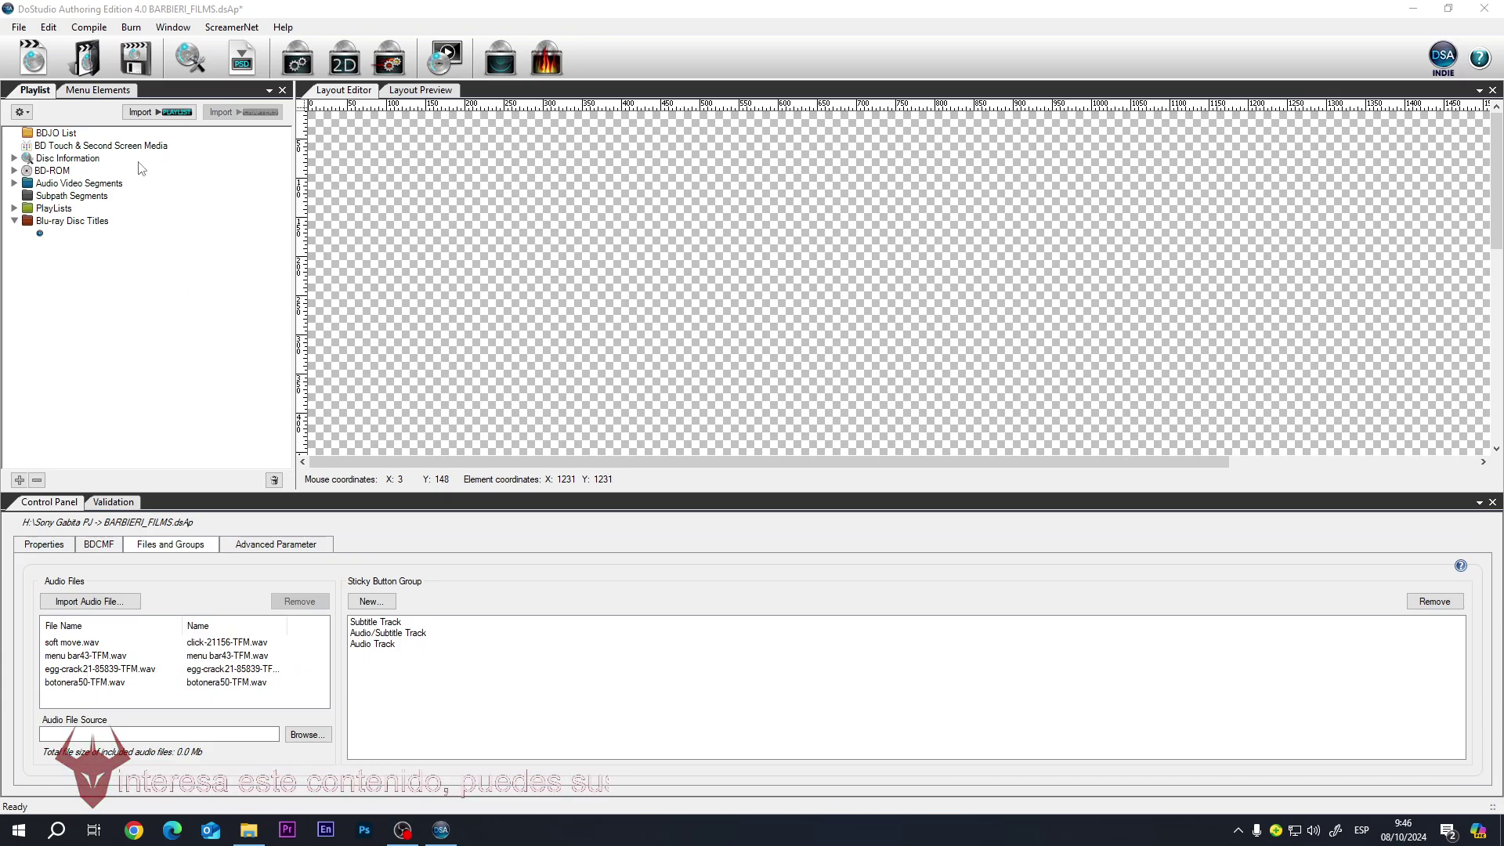
# Check the menu layout in the preview and return to the layout editor
pyautogui.click(391, 91)
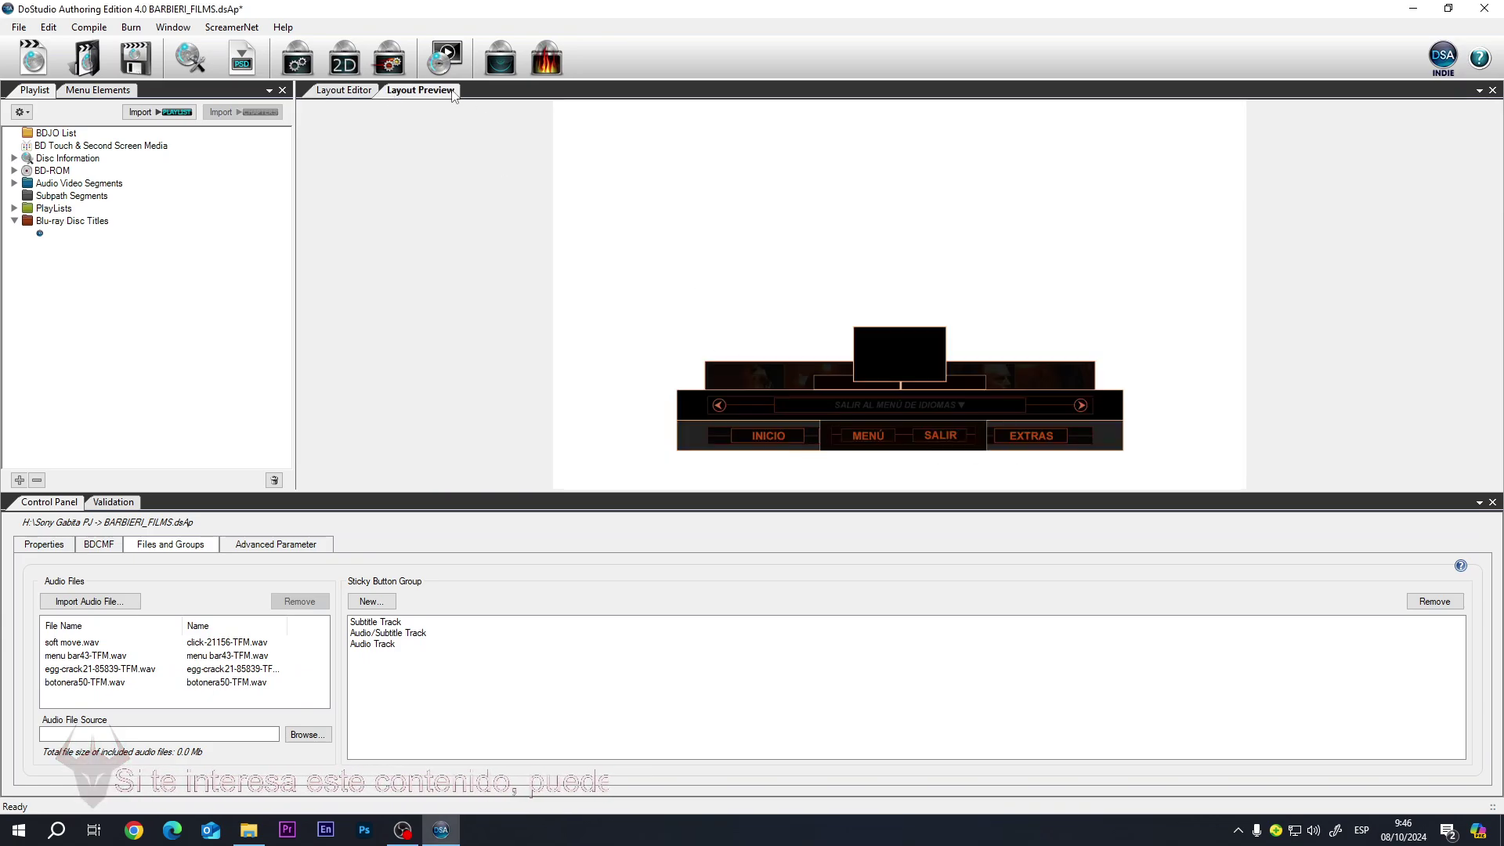
pyautogui.click(343, 90)
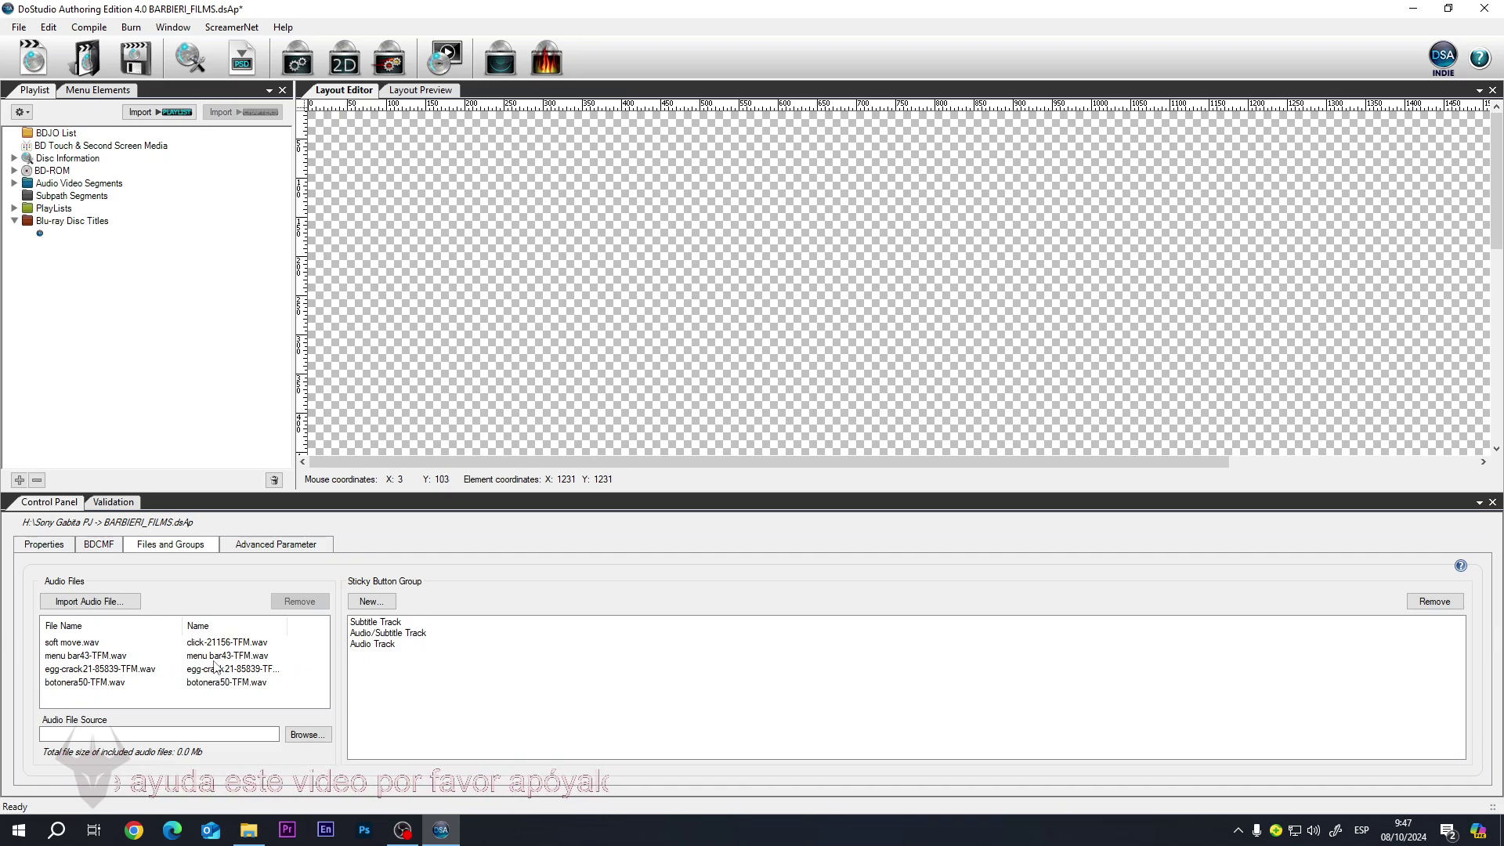
# Replace the source of the menu bar43-TFM.wav audio entry with soft main bar.wav from the Sony Gabita PJ\SFX folder
pyautogui.click(75, 659)
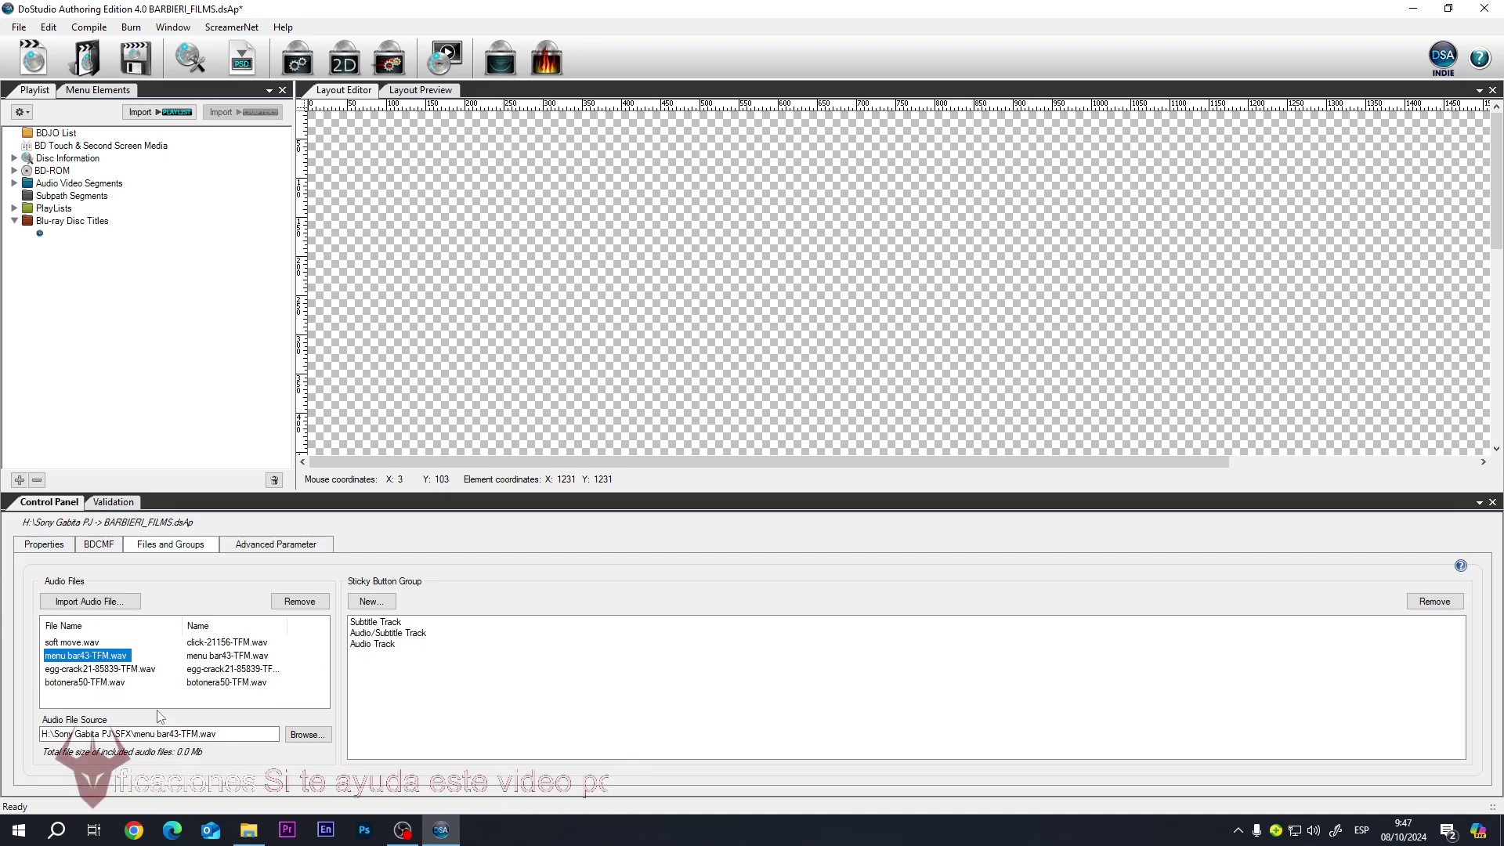
pyautogui.click(306, 735)
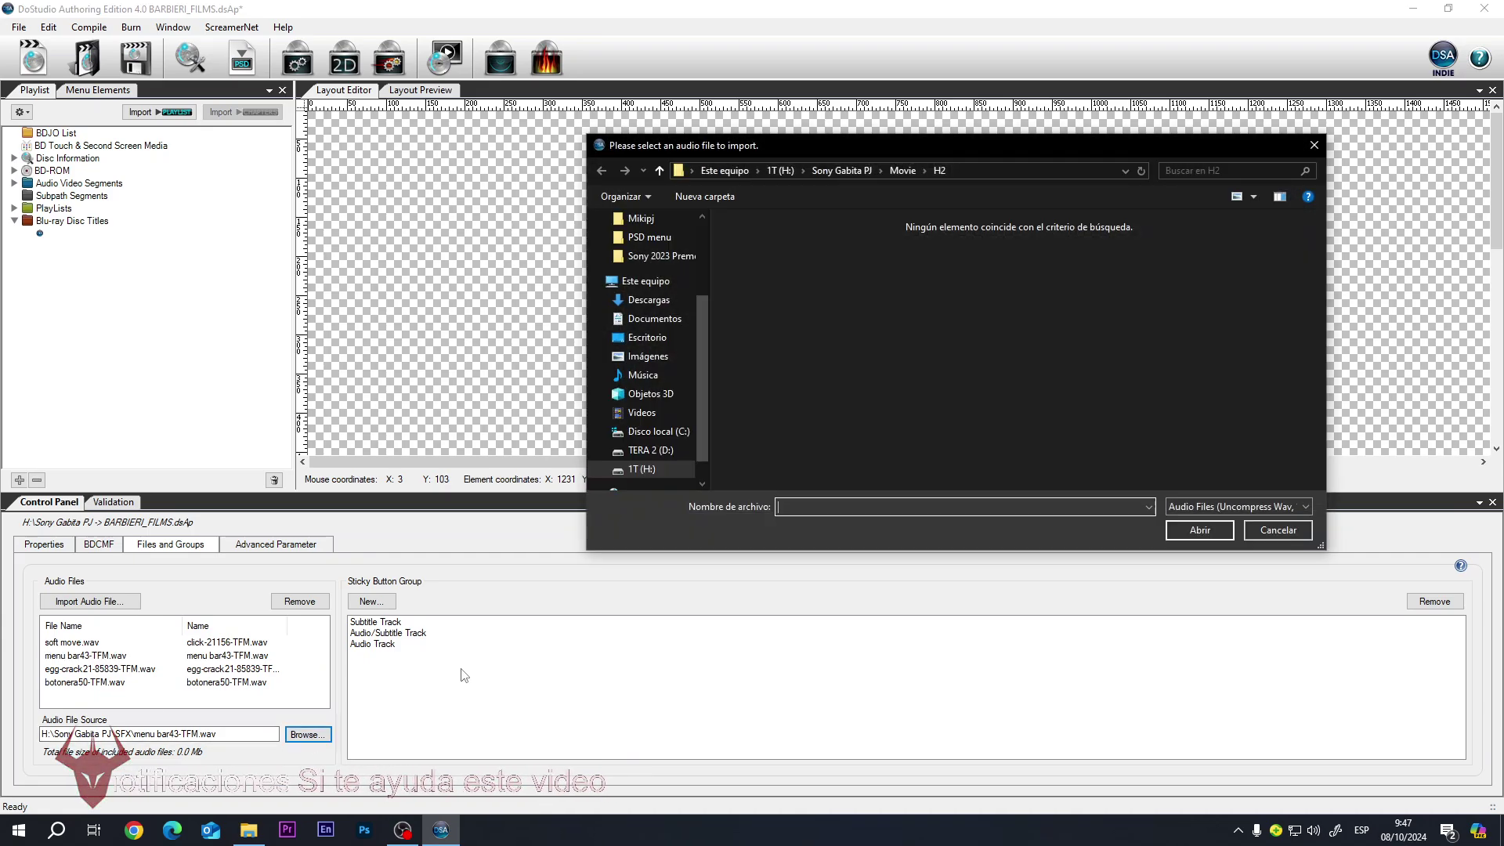
pyautogui.click(660, 172)
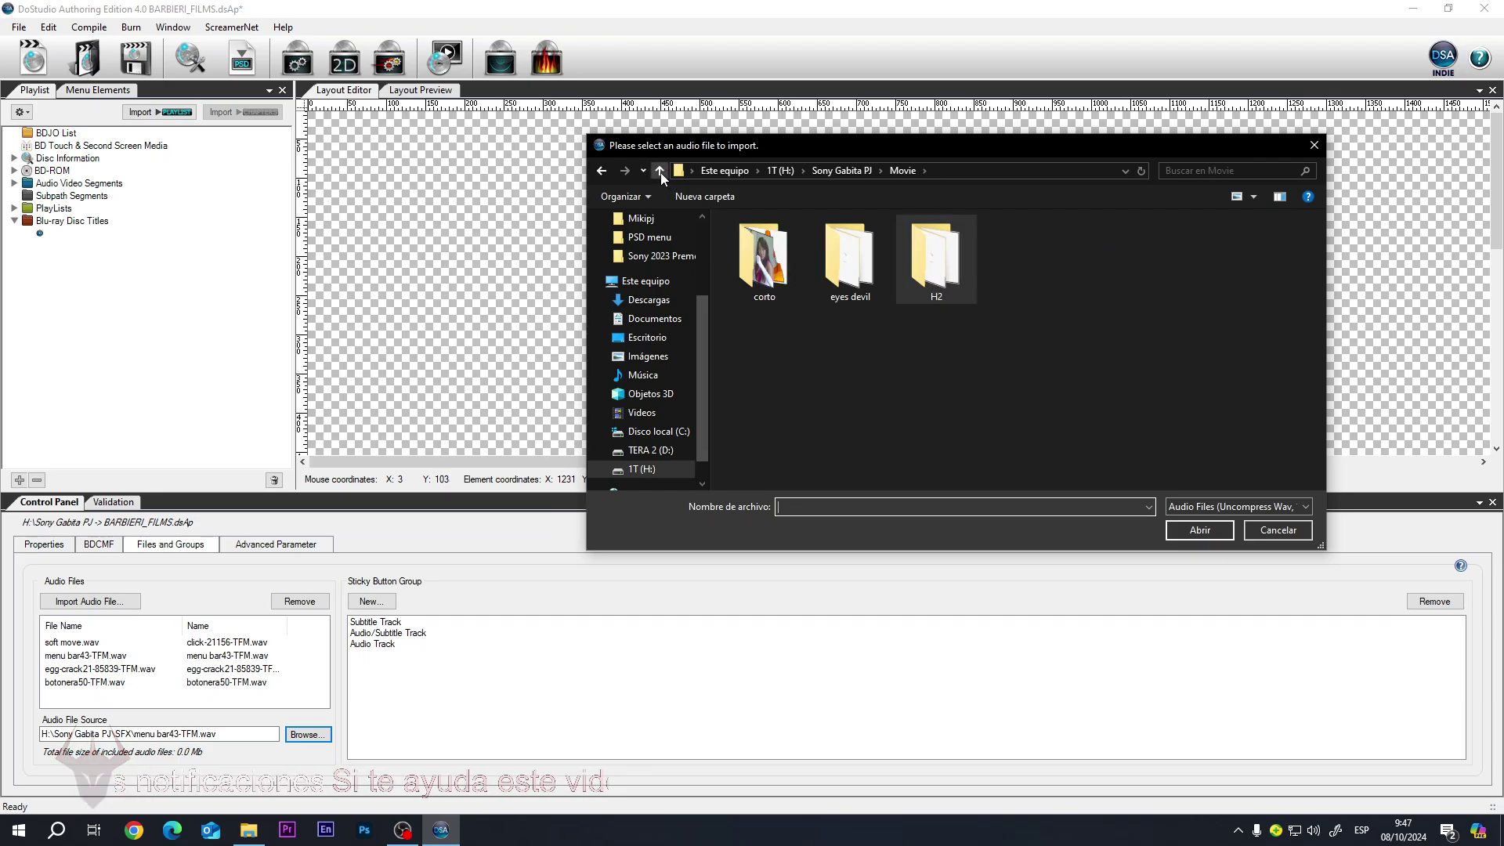
pyautogui.doubleClick(937, 384)
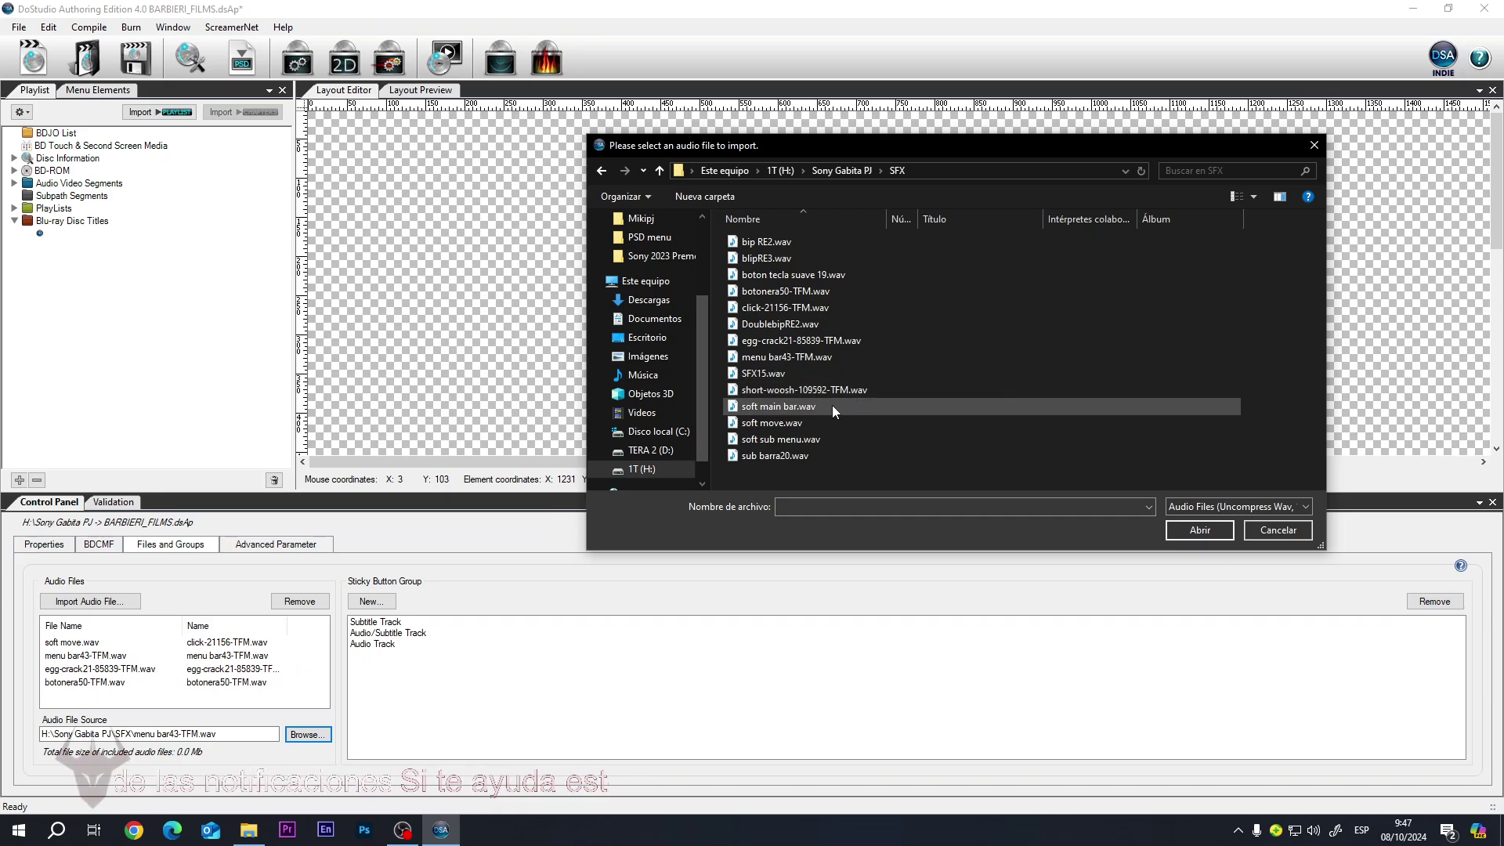
pyautogui.click(782, 407)
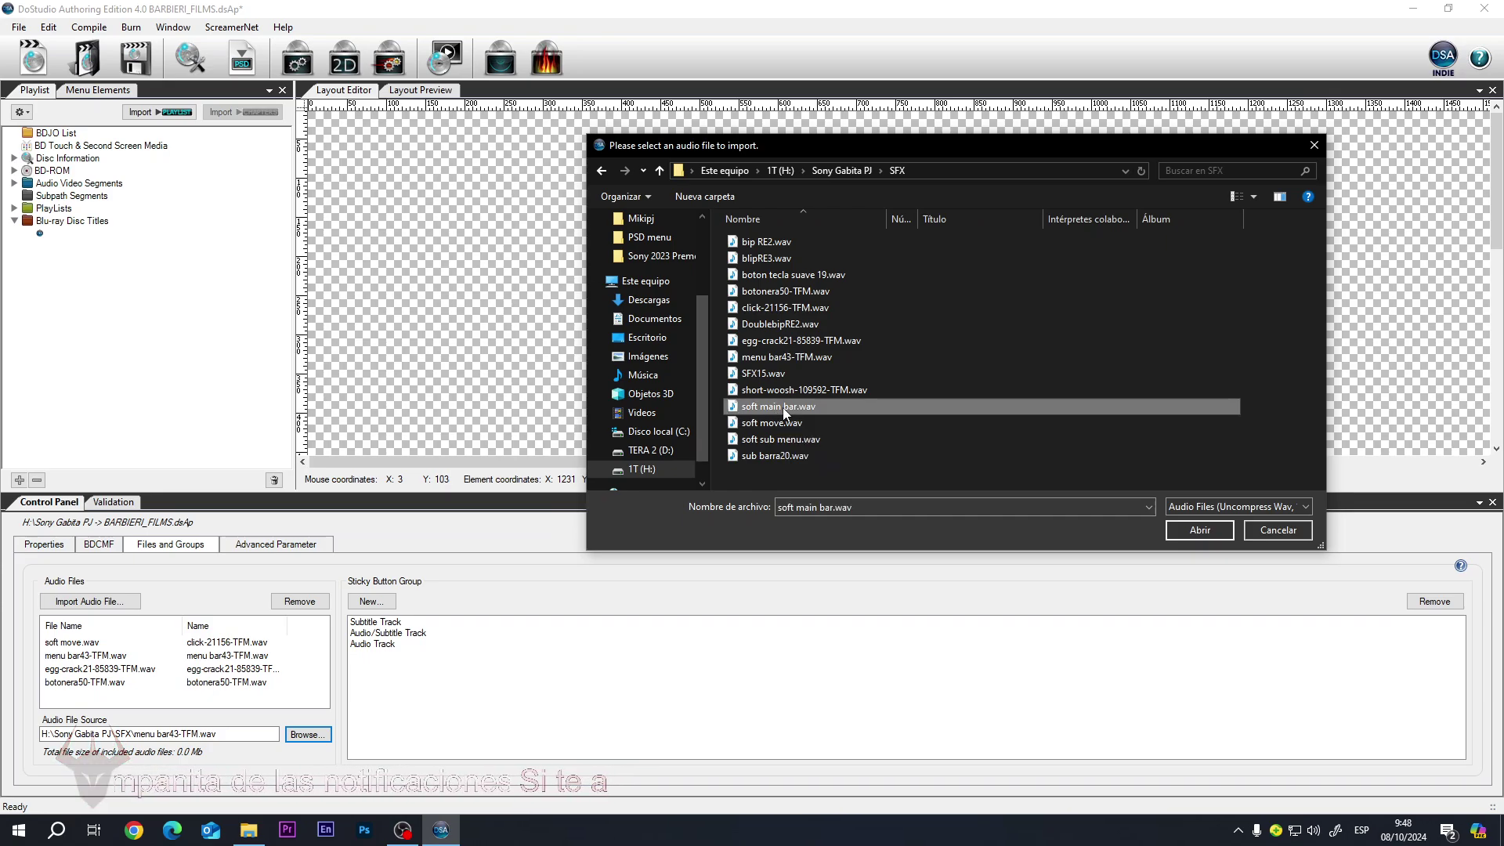
pyautogui.click(1175, 534)
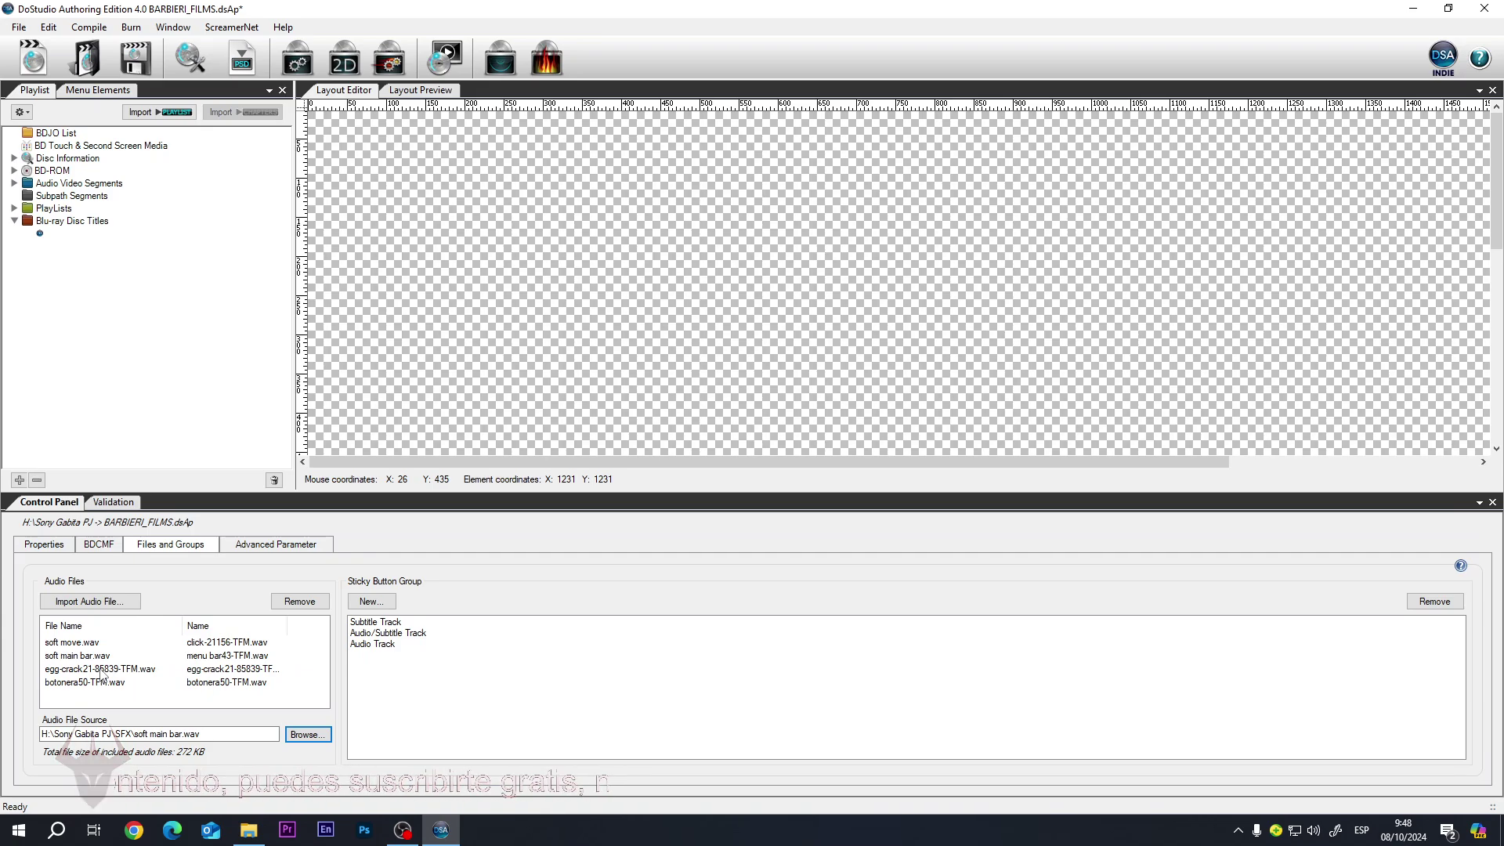
# Replace the source of the egg-crack21-85839-TFM.wav audio entry with soft sub menu.wav from the SFX folder
pyautogui.click(102, 670)
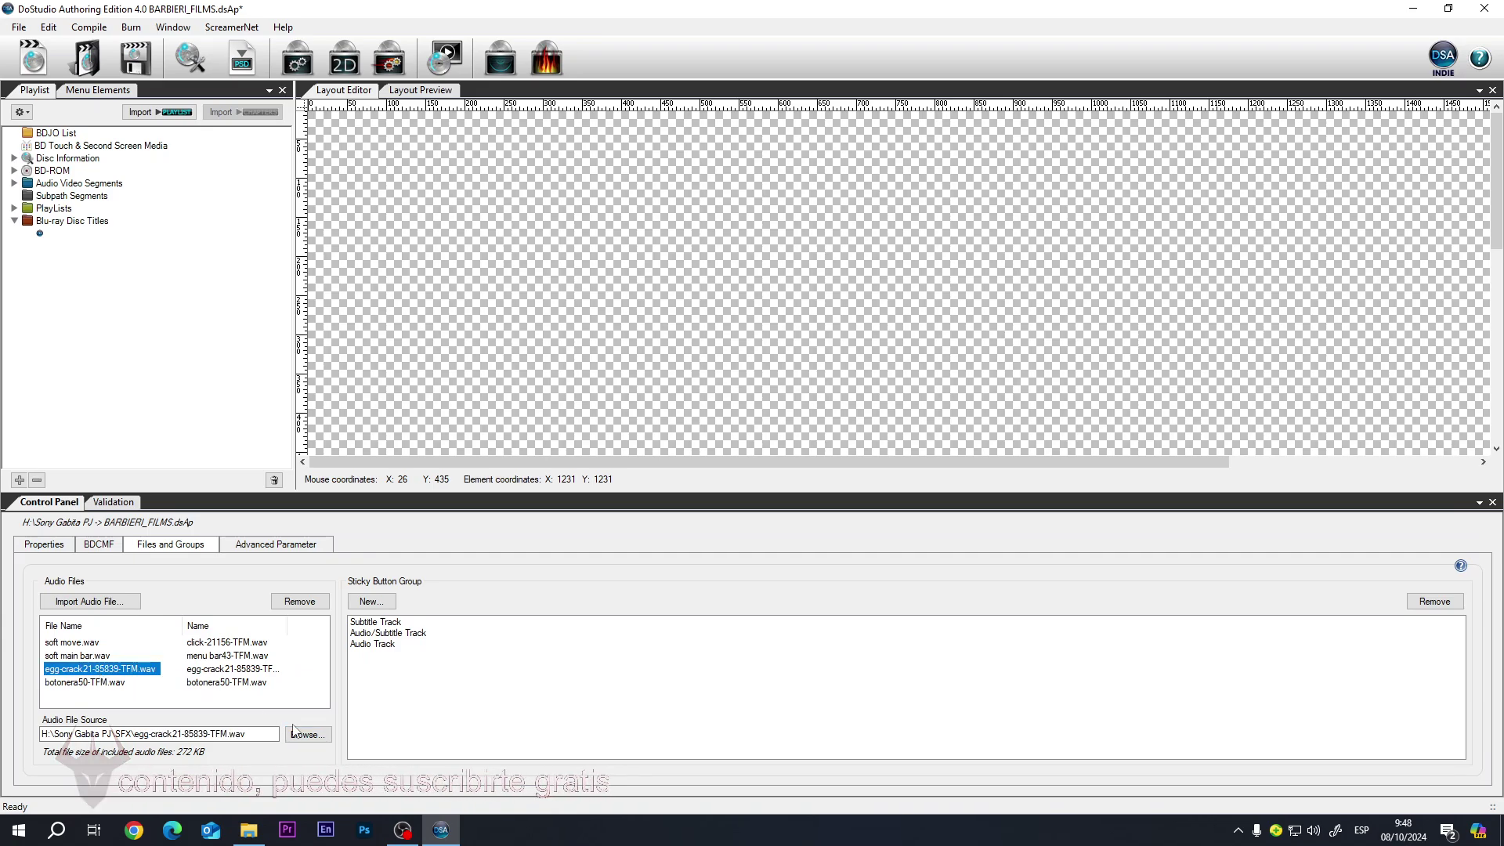
pyautogui.click(314, 736)
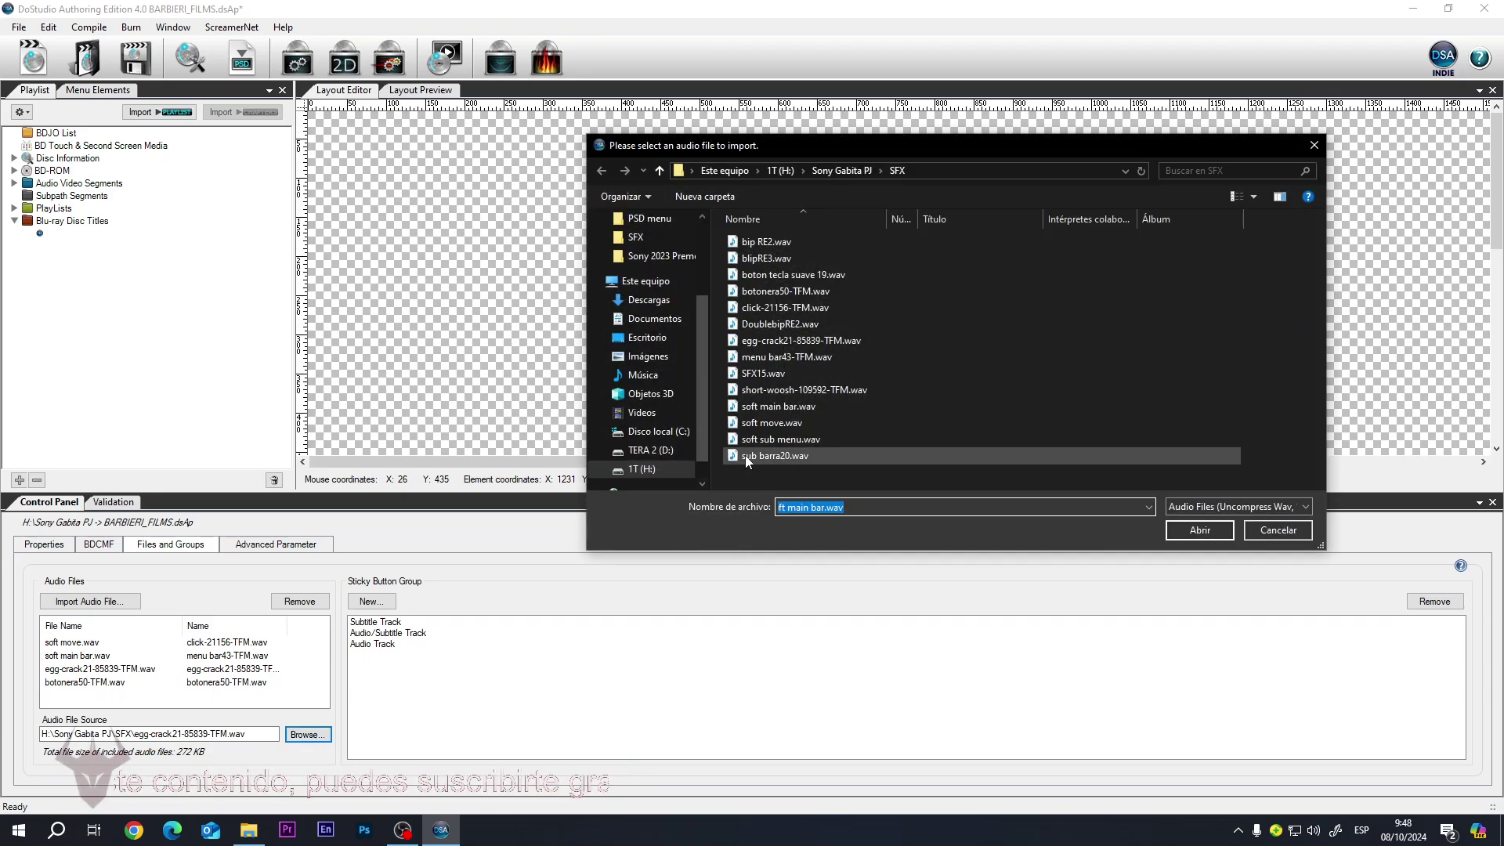
pyautogui.click(793, 440)
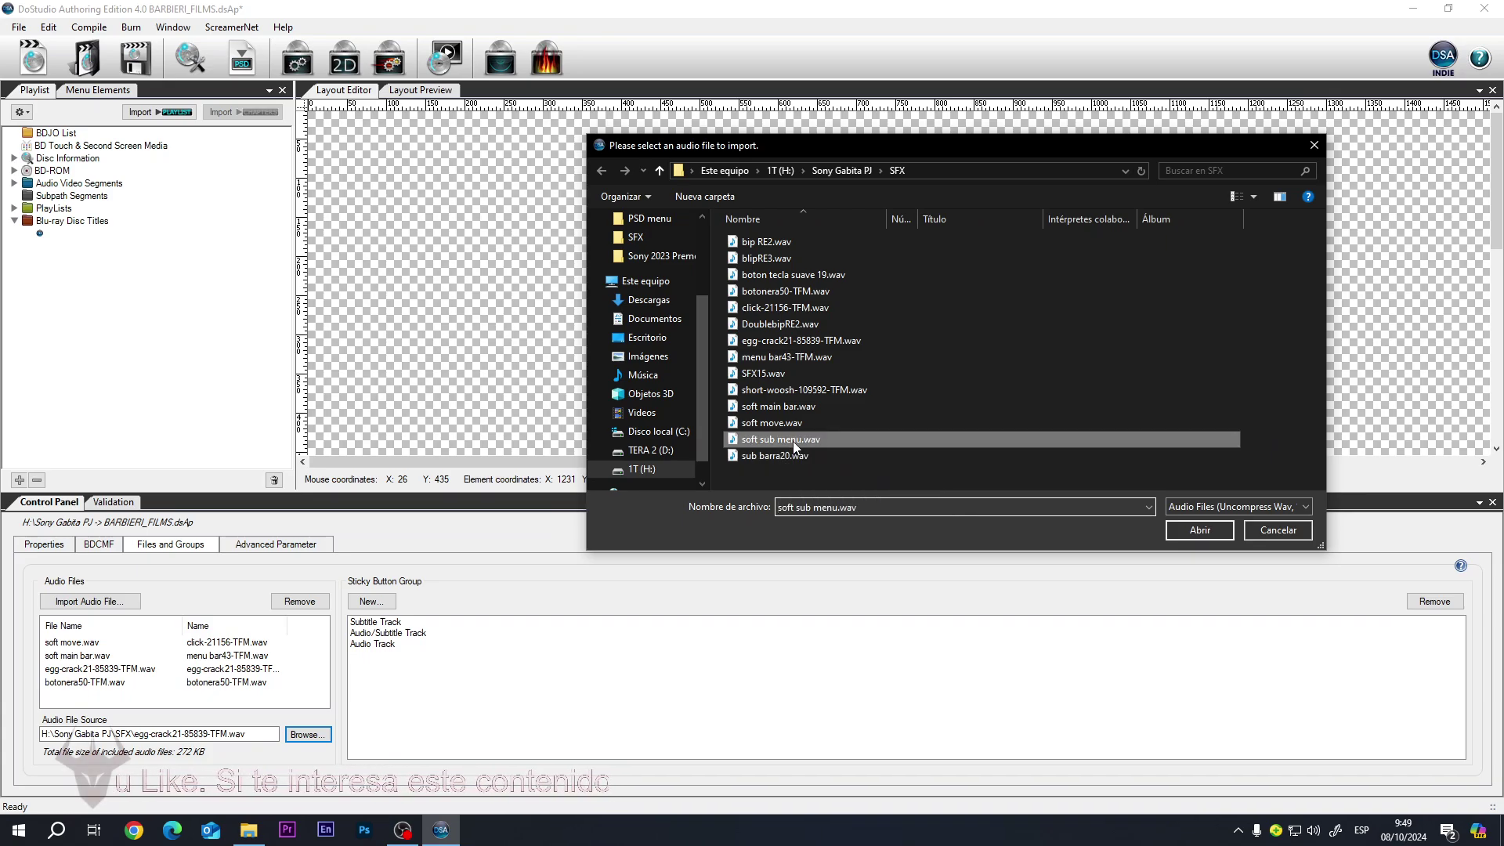
pyautogui.click(1199, 529)
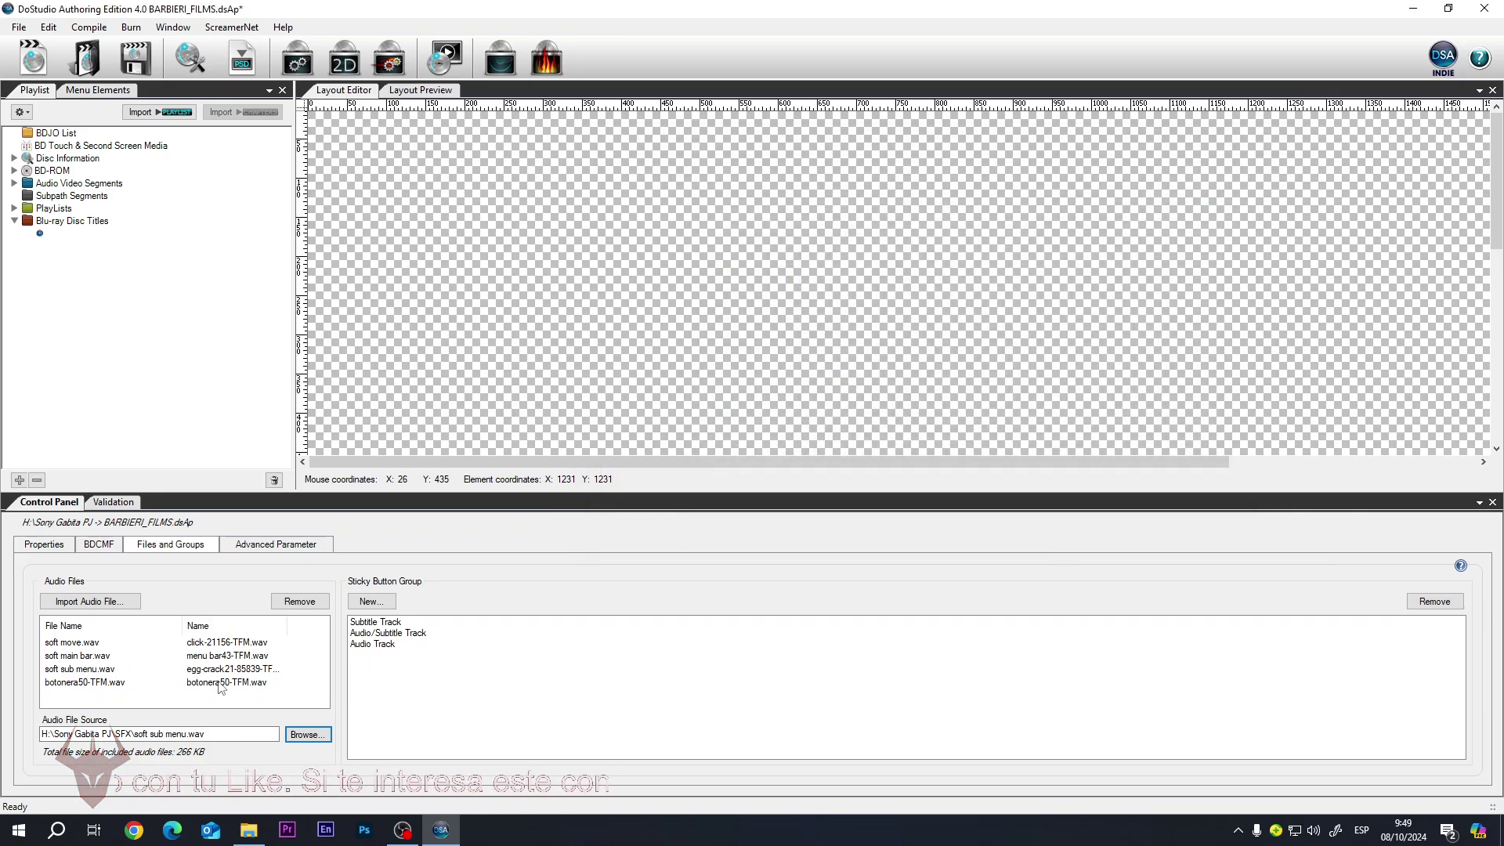
# Replace the source of the botonera50-TFM.wav audio entry with soft sub menu.wav from the SFX folder
pyautogui.click(106, 684)
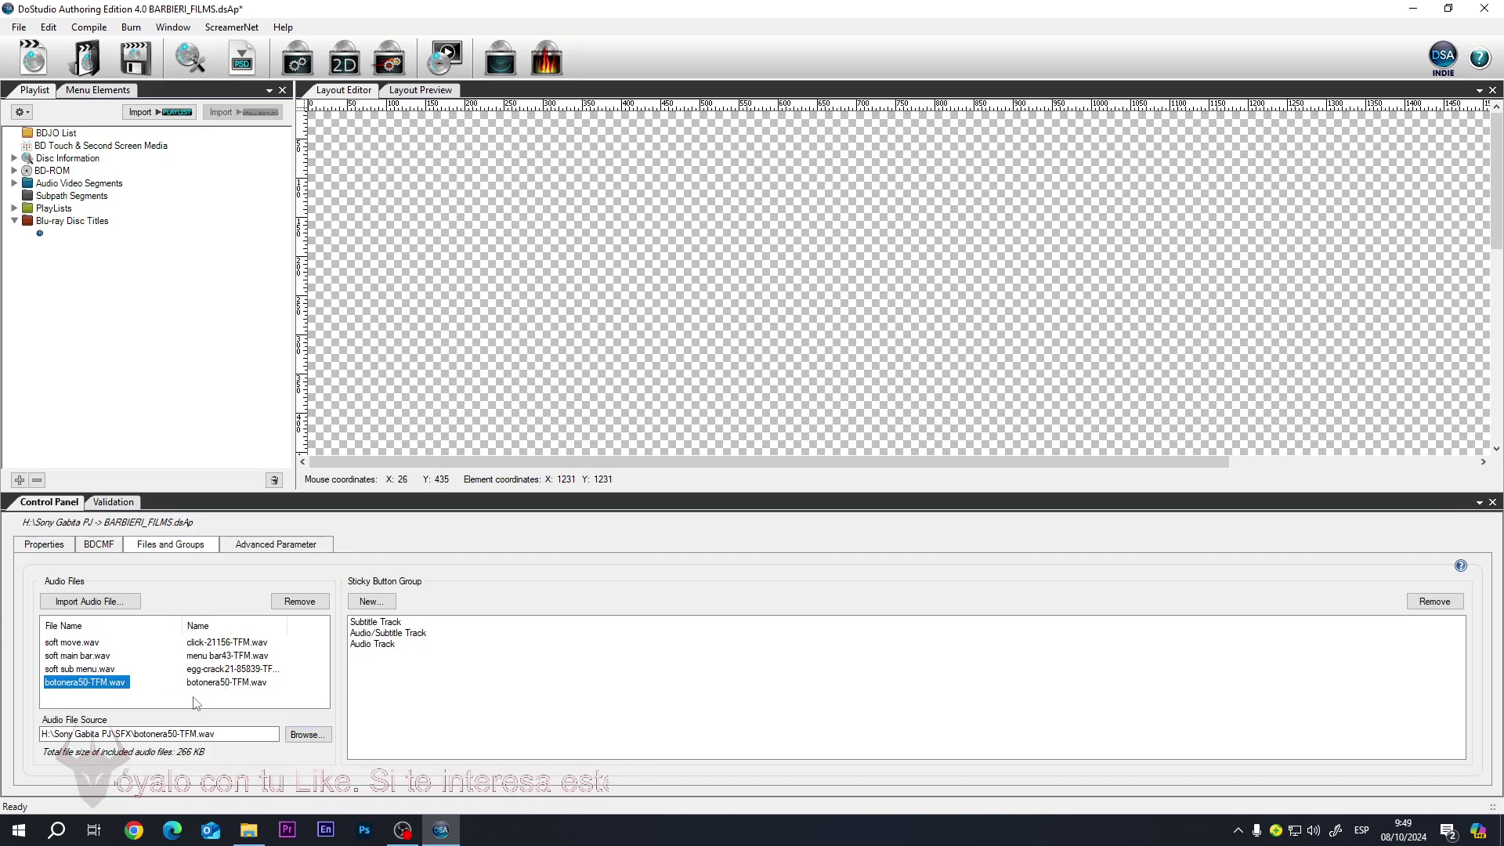
pyautogui.click(313, 735)
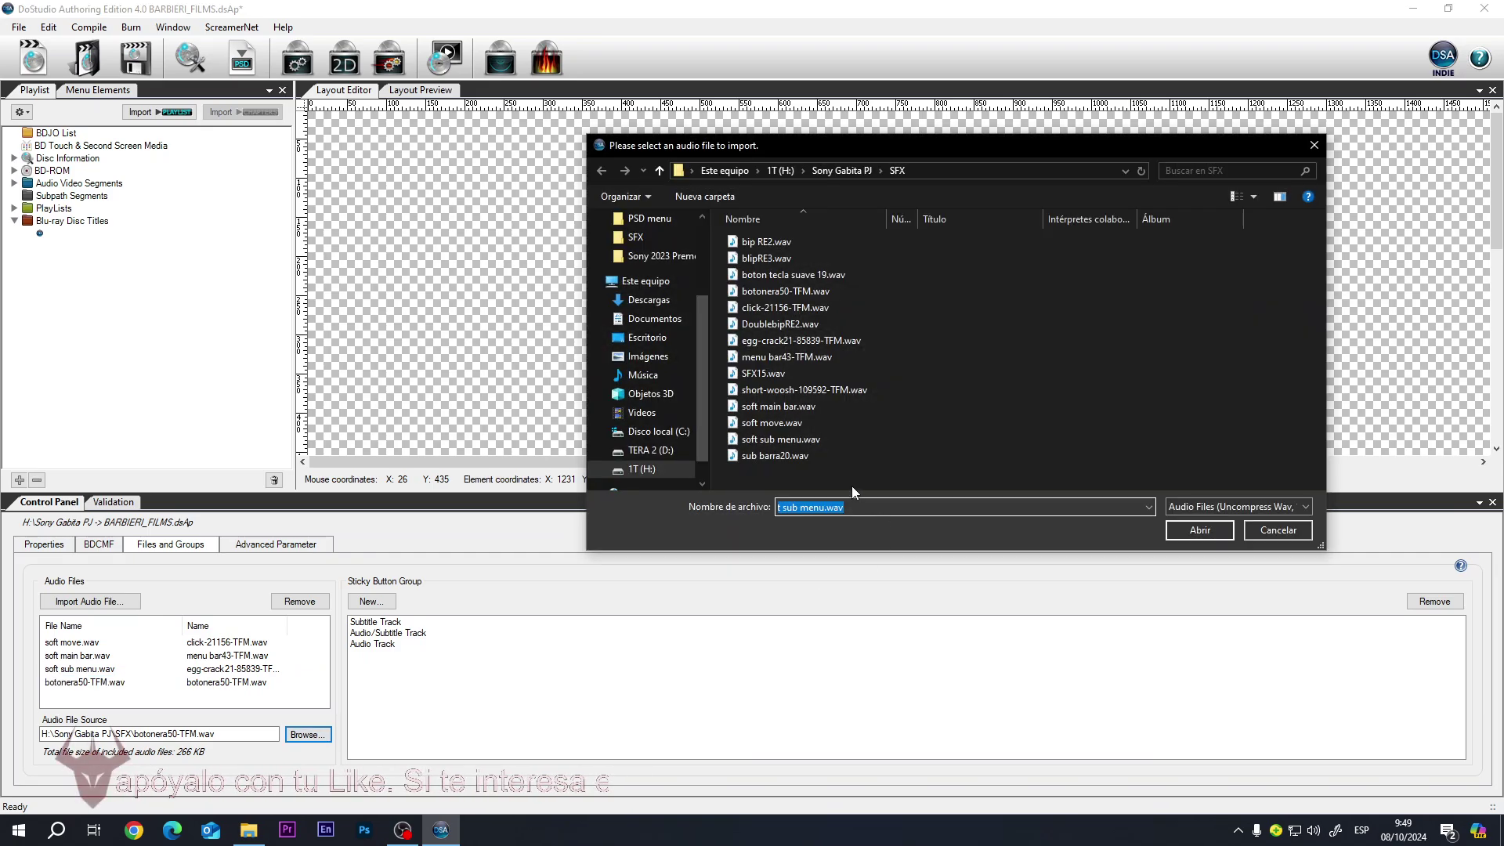
pyautogui.click(806, 442)
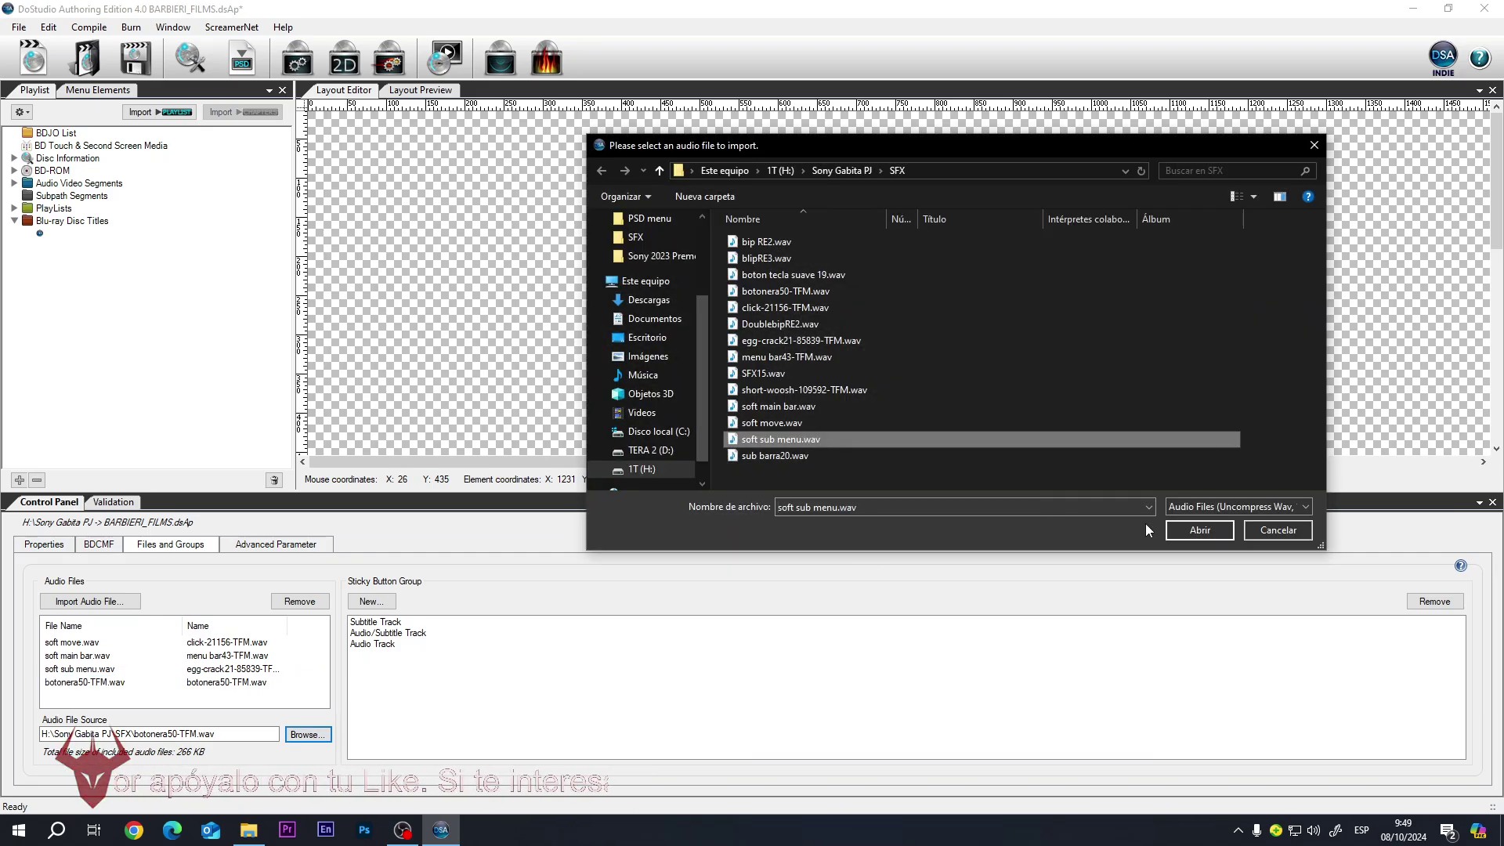
pyautogui.click(1181, 532)
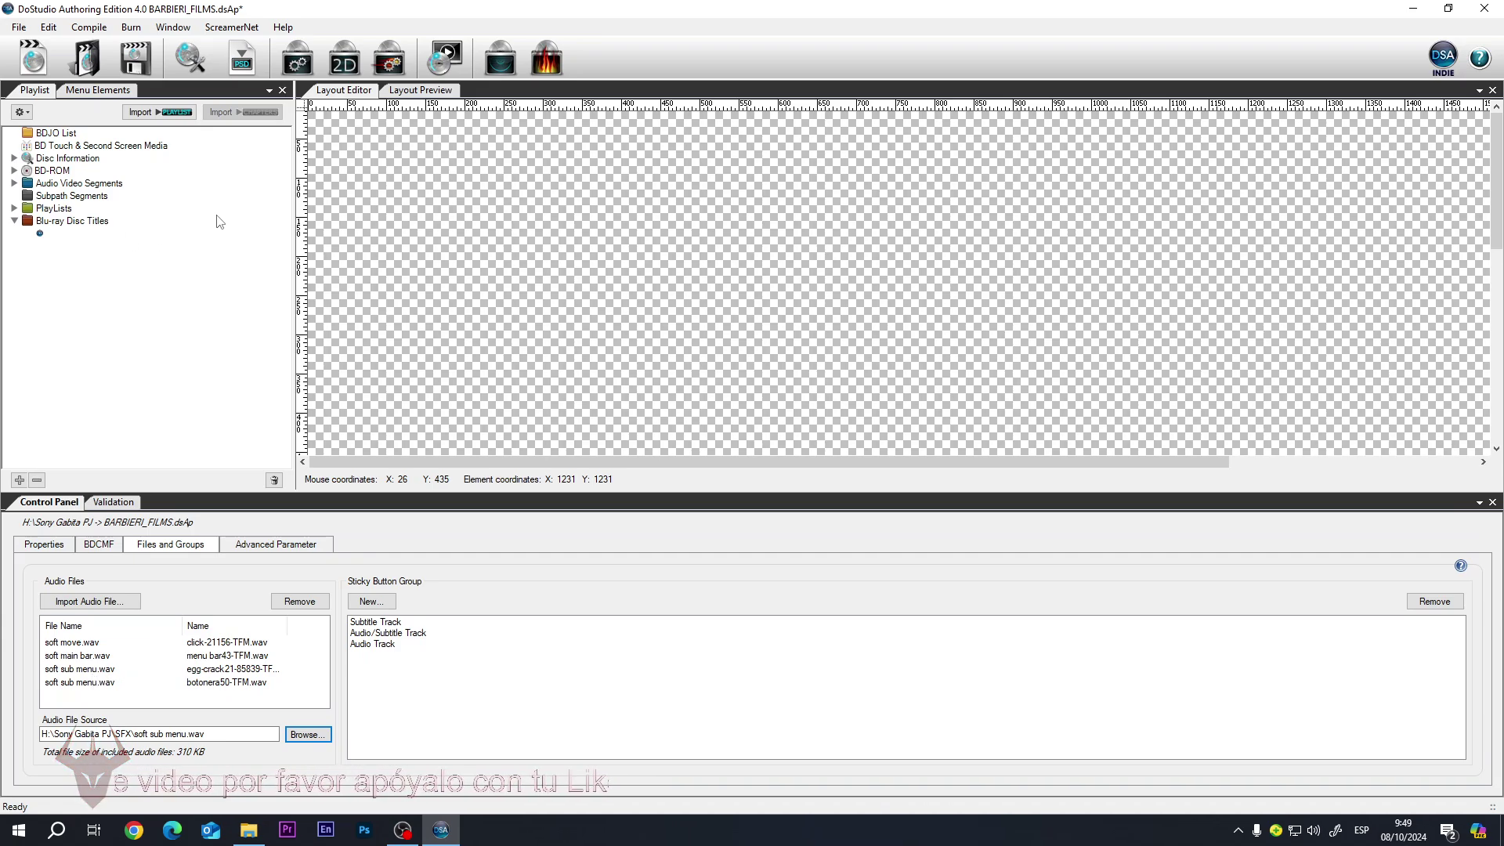
# Save the project, select the title under Blu-ray Disc Titles, and start compiling the project
pyautogui.click(18, 27)
pyautogui.click(39, 85)
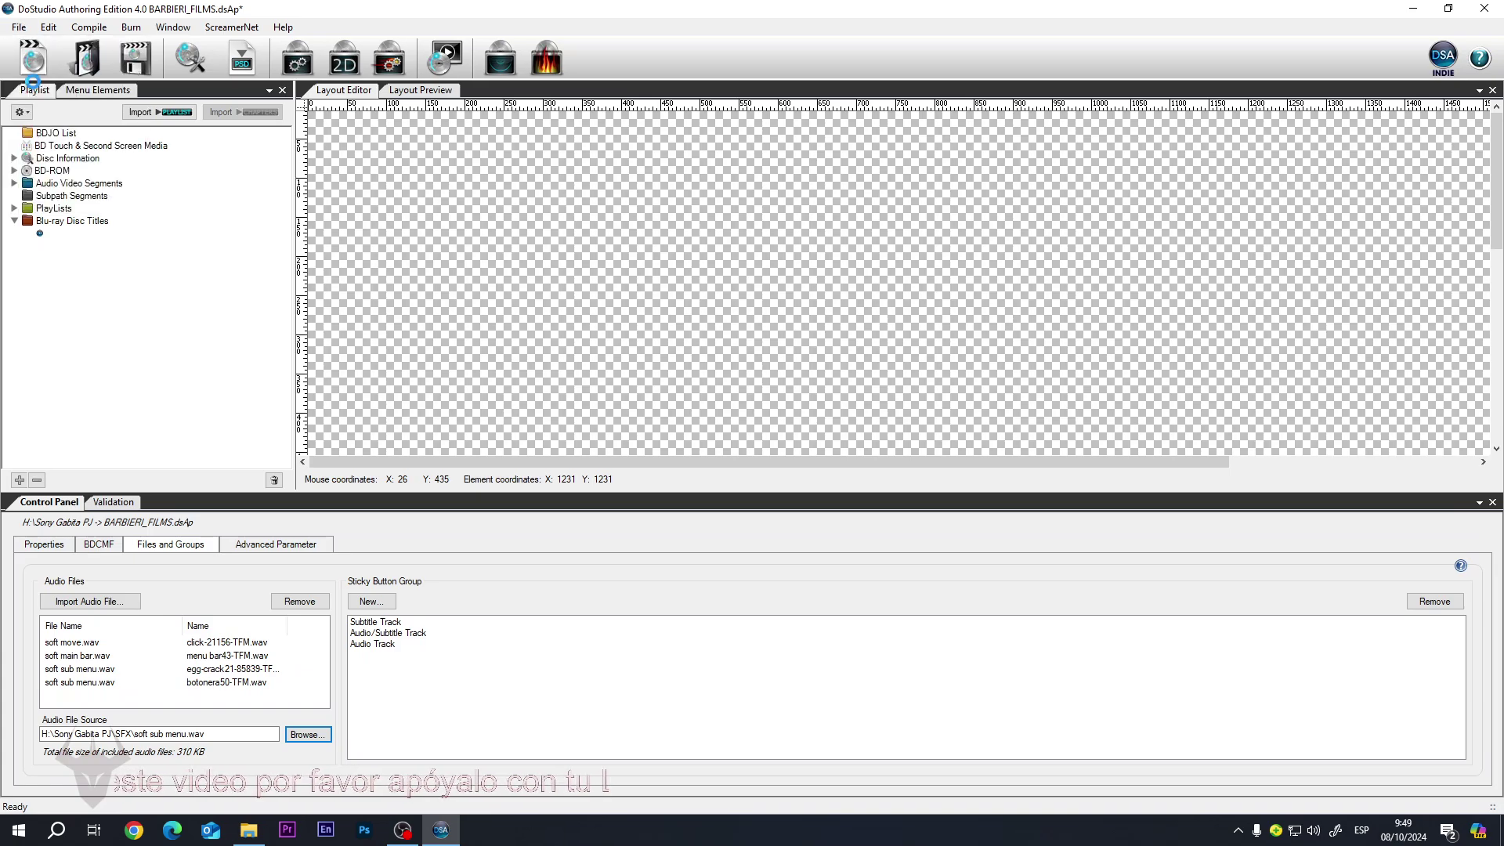
pyautogui.click(41, 234)
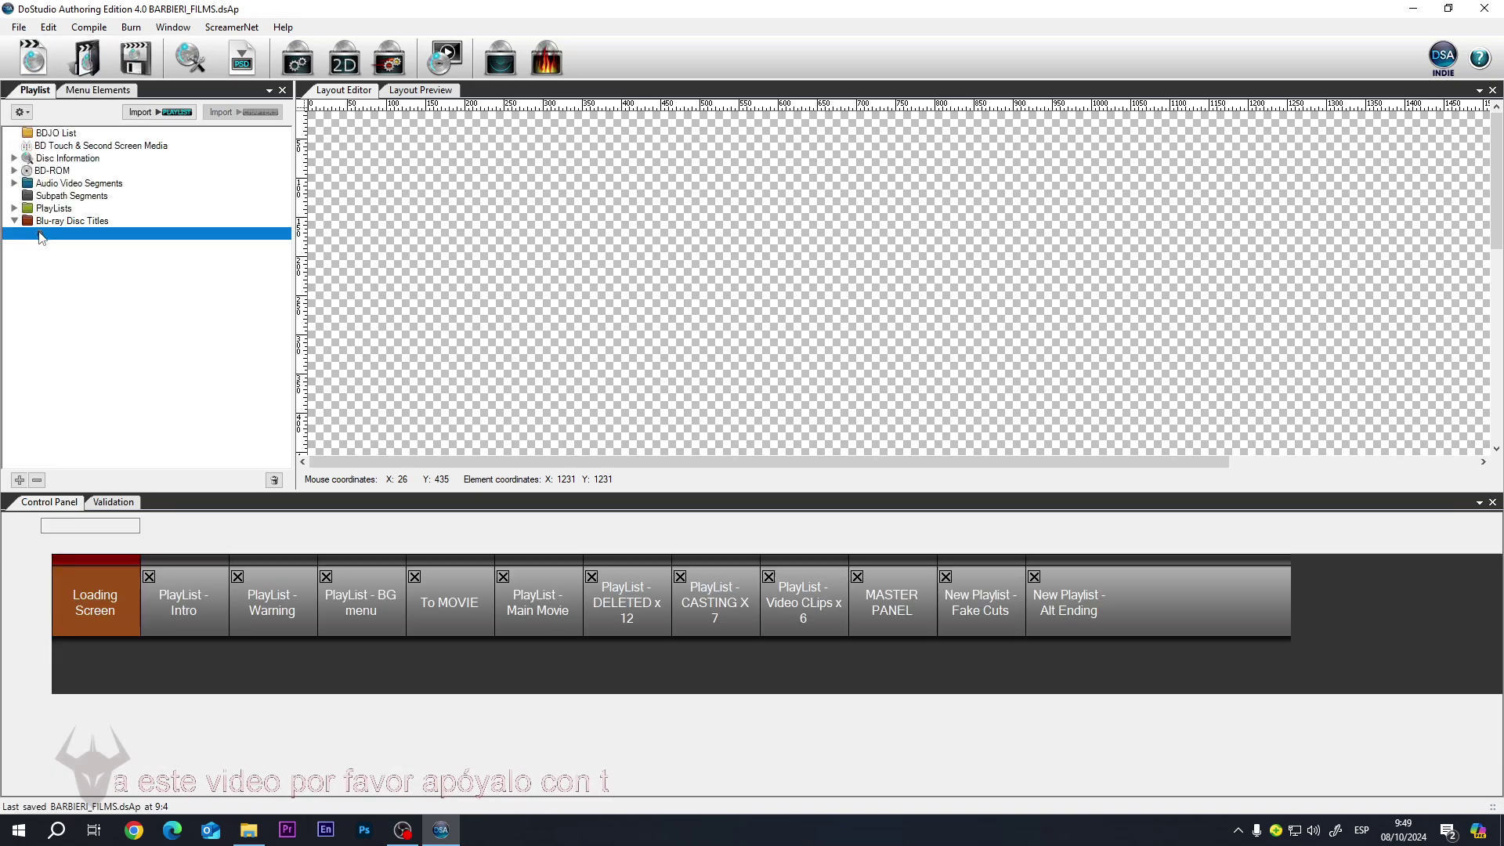
pyautogui.click(307, 69)
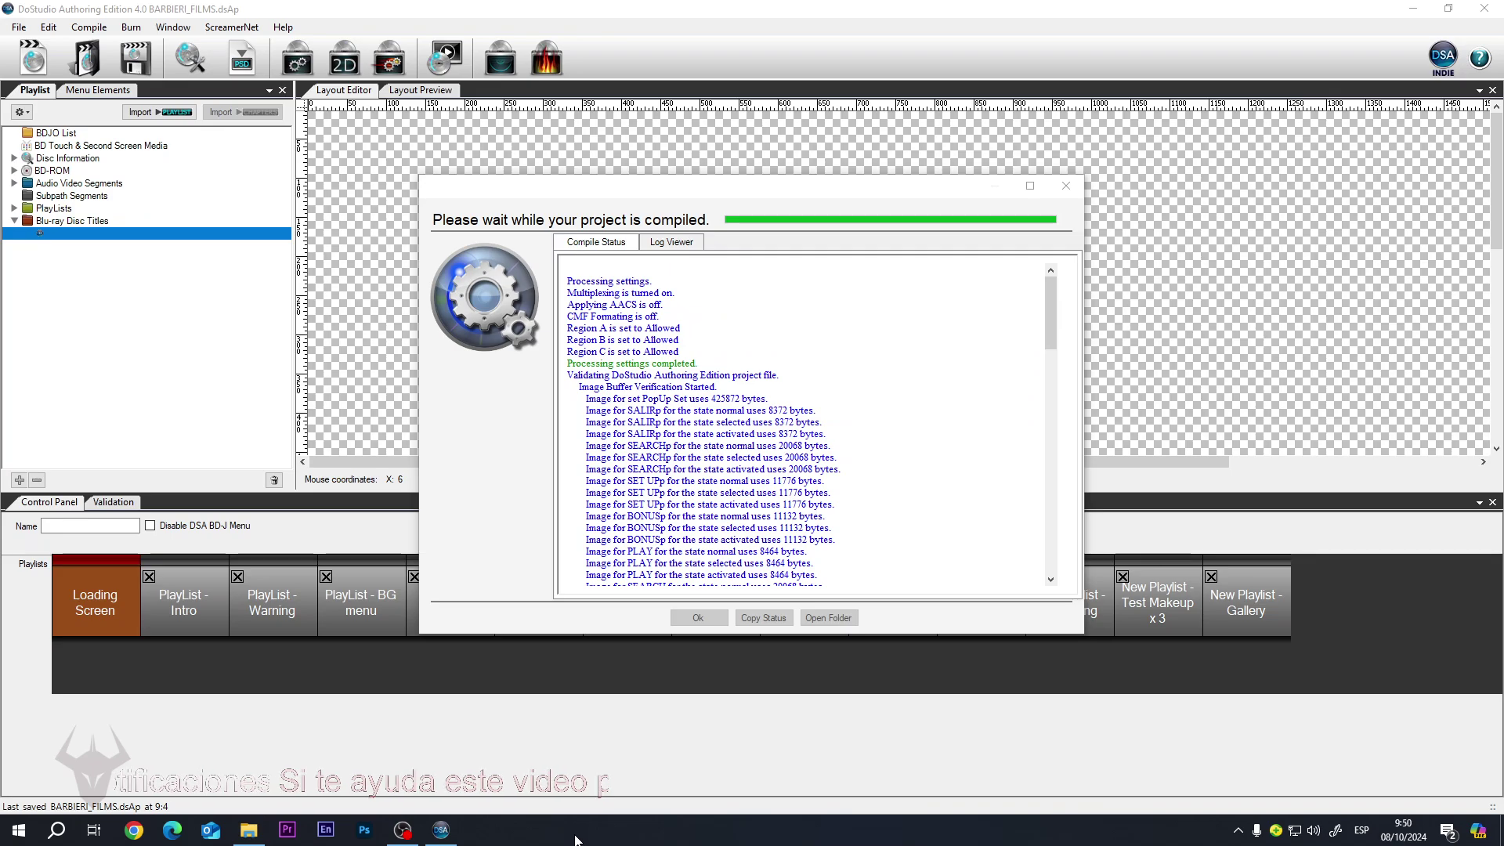
# Switch to IGEditor and open its Sound Editor
pyautogui.moveTo(633, 845)
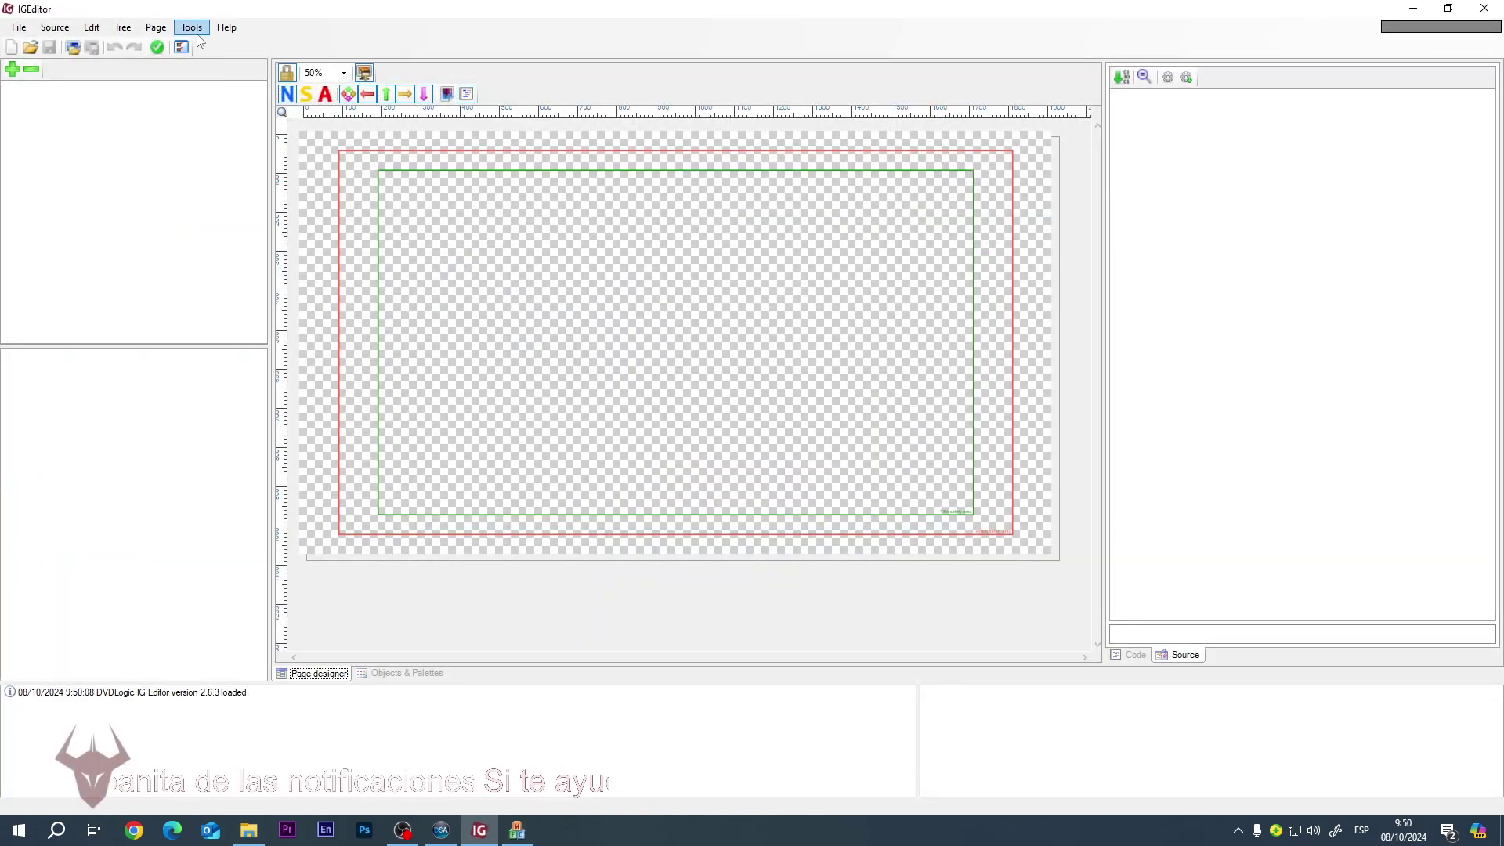
pyautogui.click(184, 29)
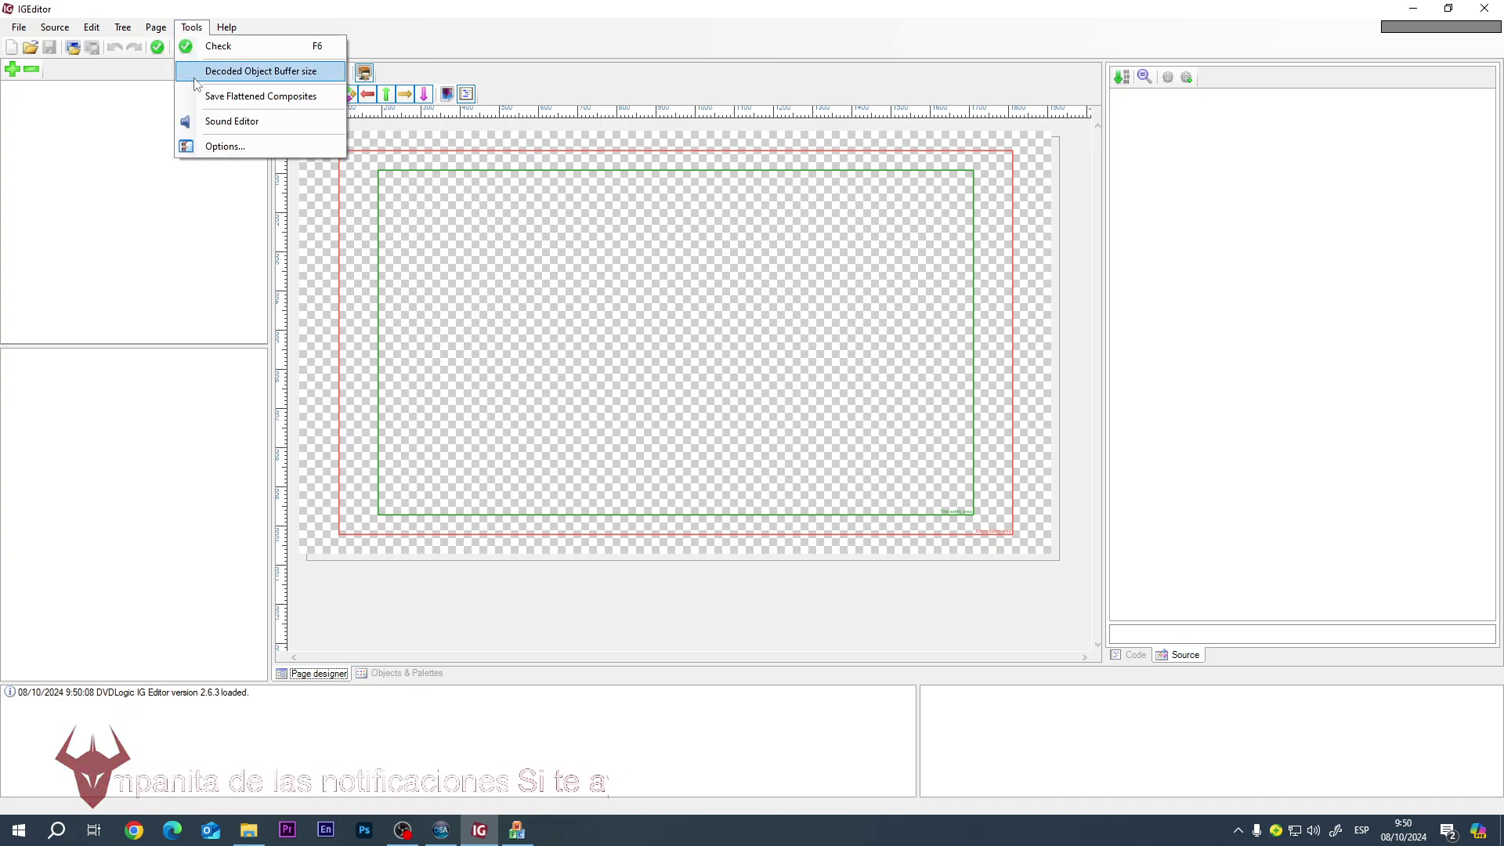
pyautogui.click(234, 122)
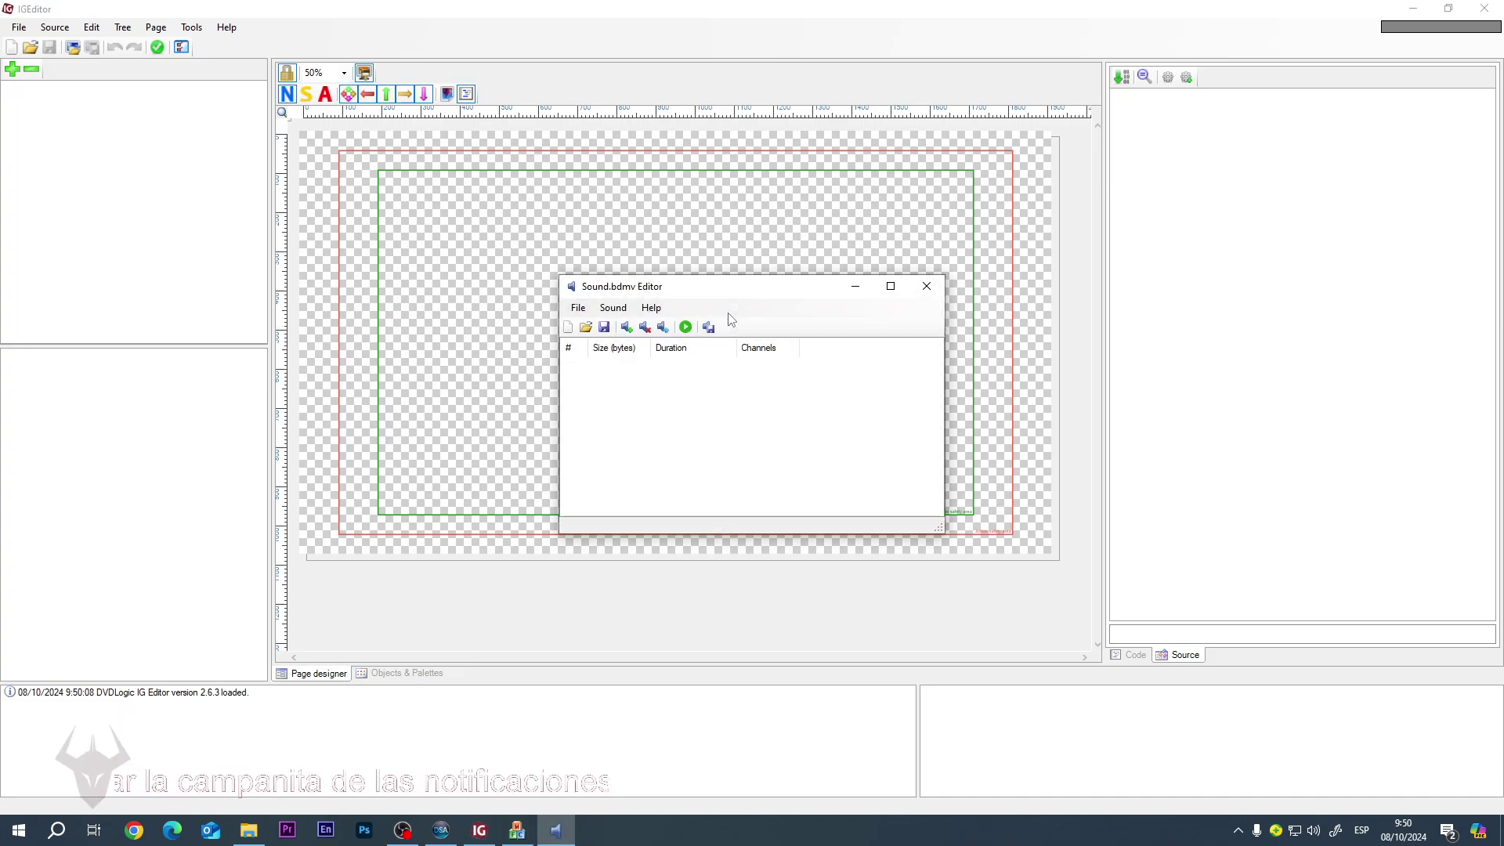
# Open sound.bdmv from the Yummy\BDMV\AUXDATA folder on drive D: in the Sound.bdmv Editor
pyautogui.click(577, 308)
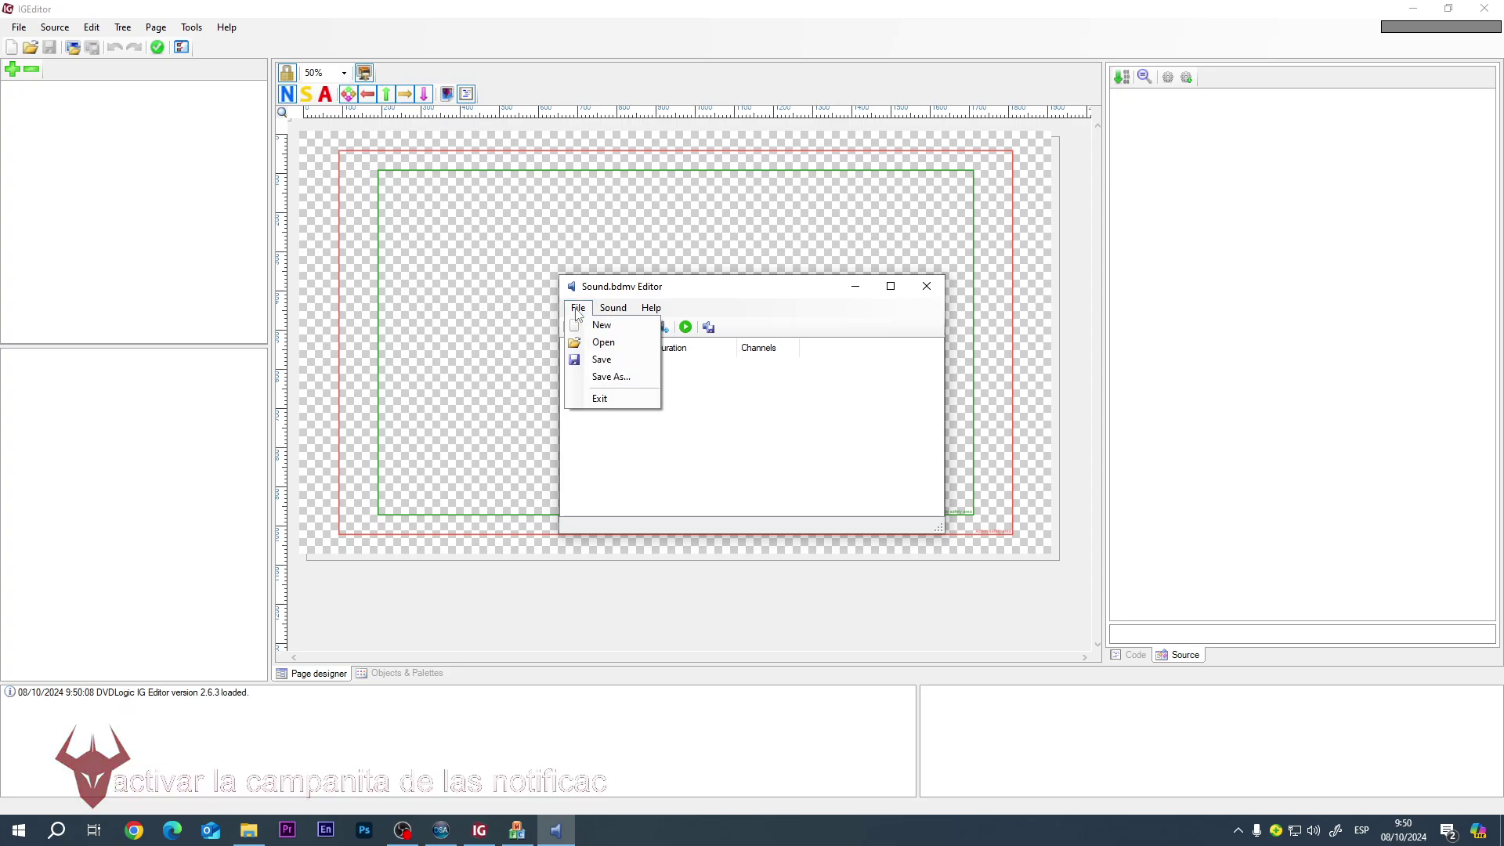
pyautogui.click(625, 345)
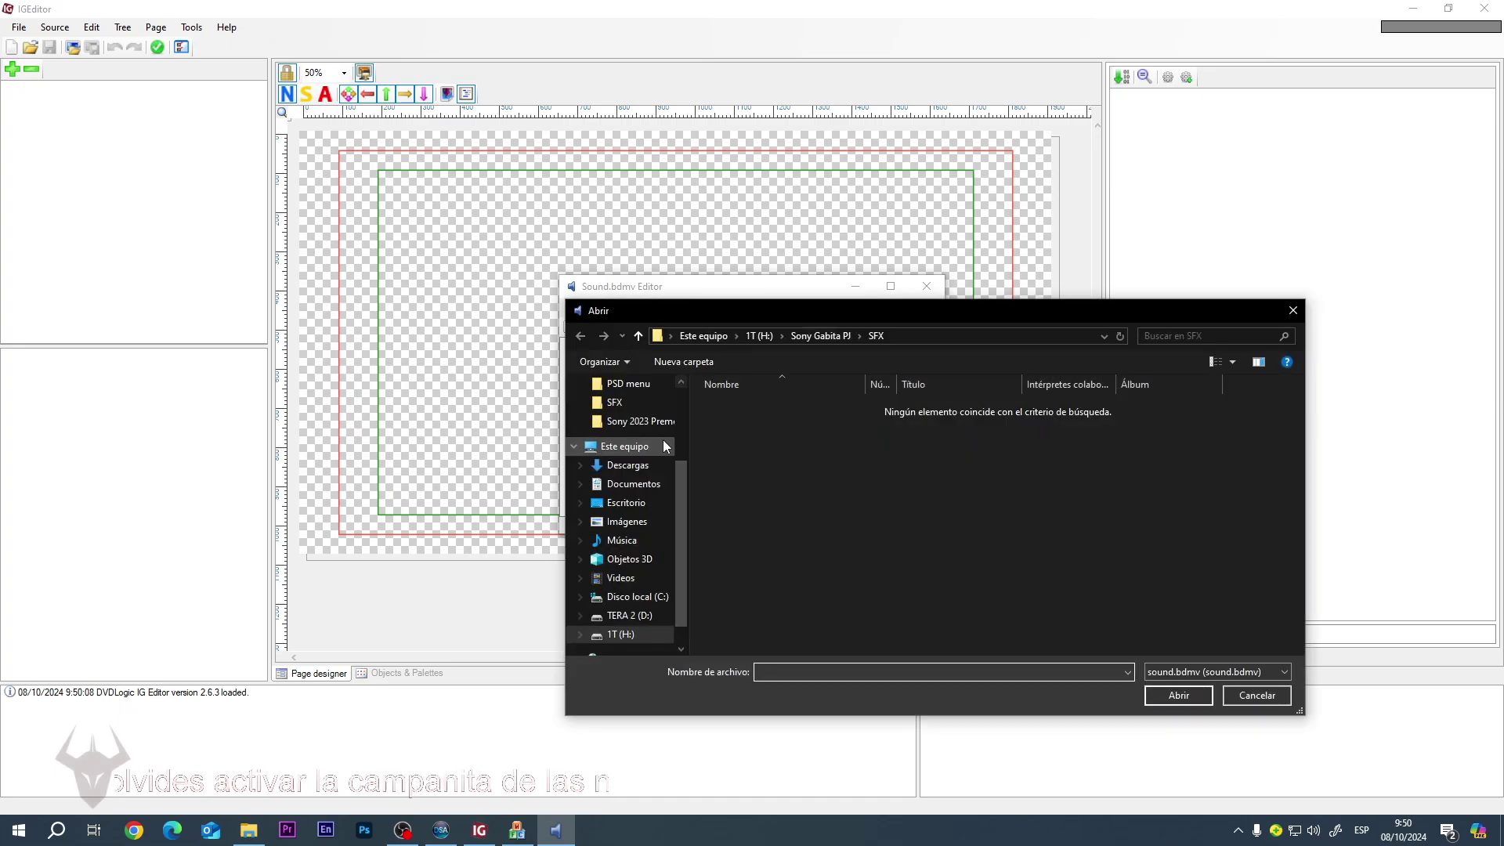
pyautogui.click(629, 616)
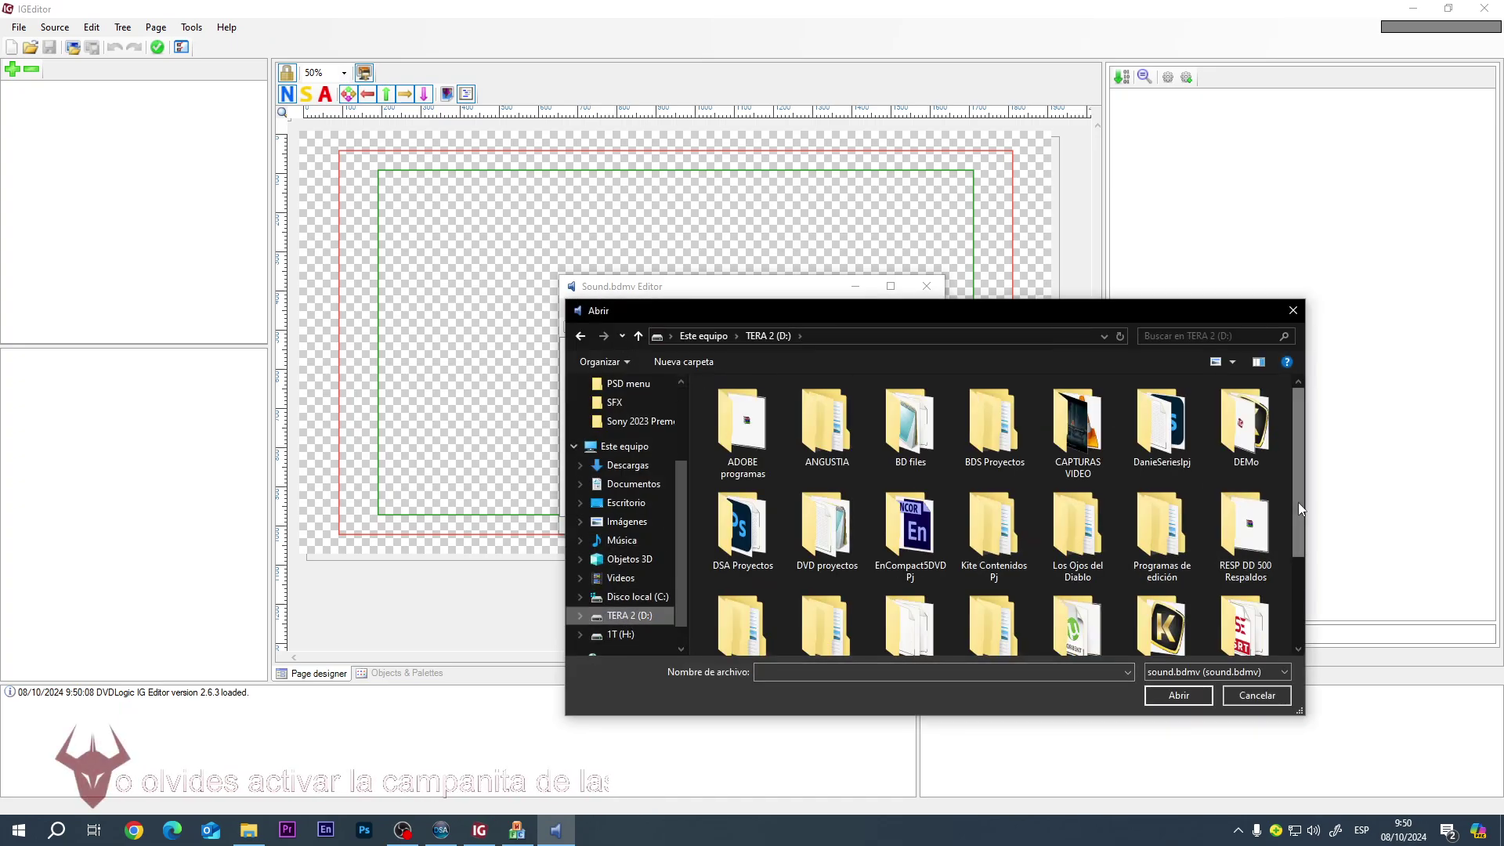
pyautogui.moveTo(1298, 501); pyautogui.dragTo(1299, 617)
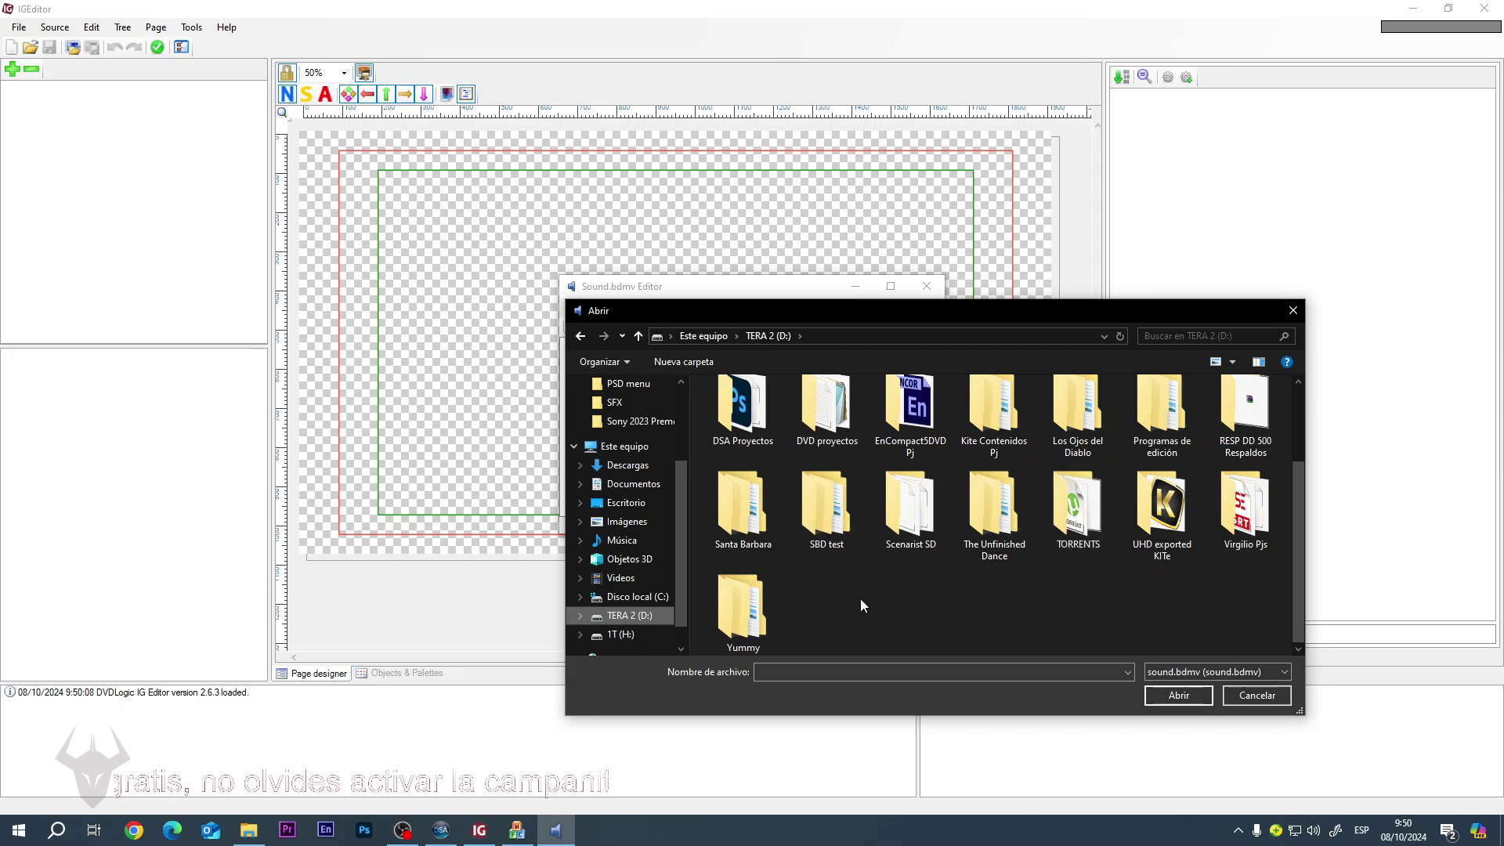
pyautogui.doubleClick(750, 627)
pyautogui.doubleClick(745, 407)
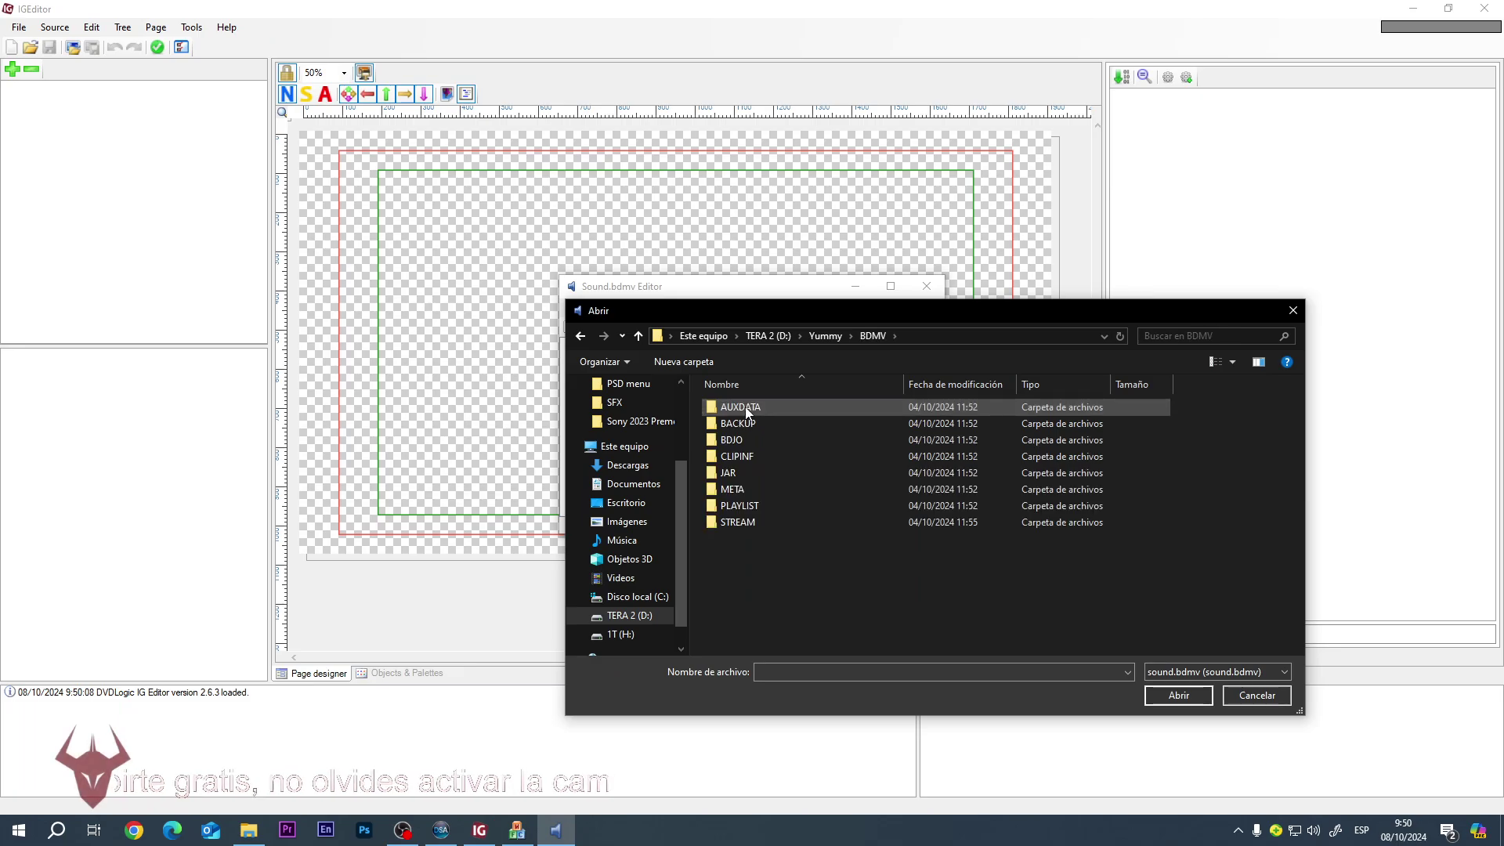
pyautogui.doubleClick(745, 406)
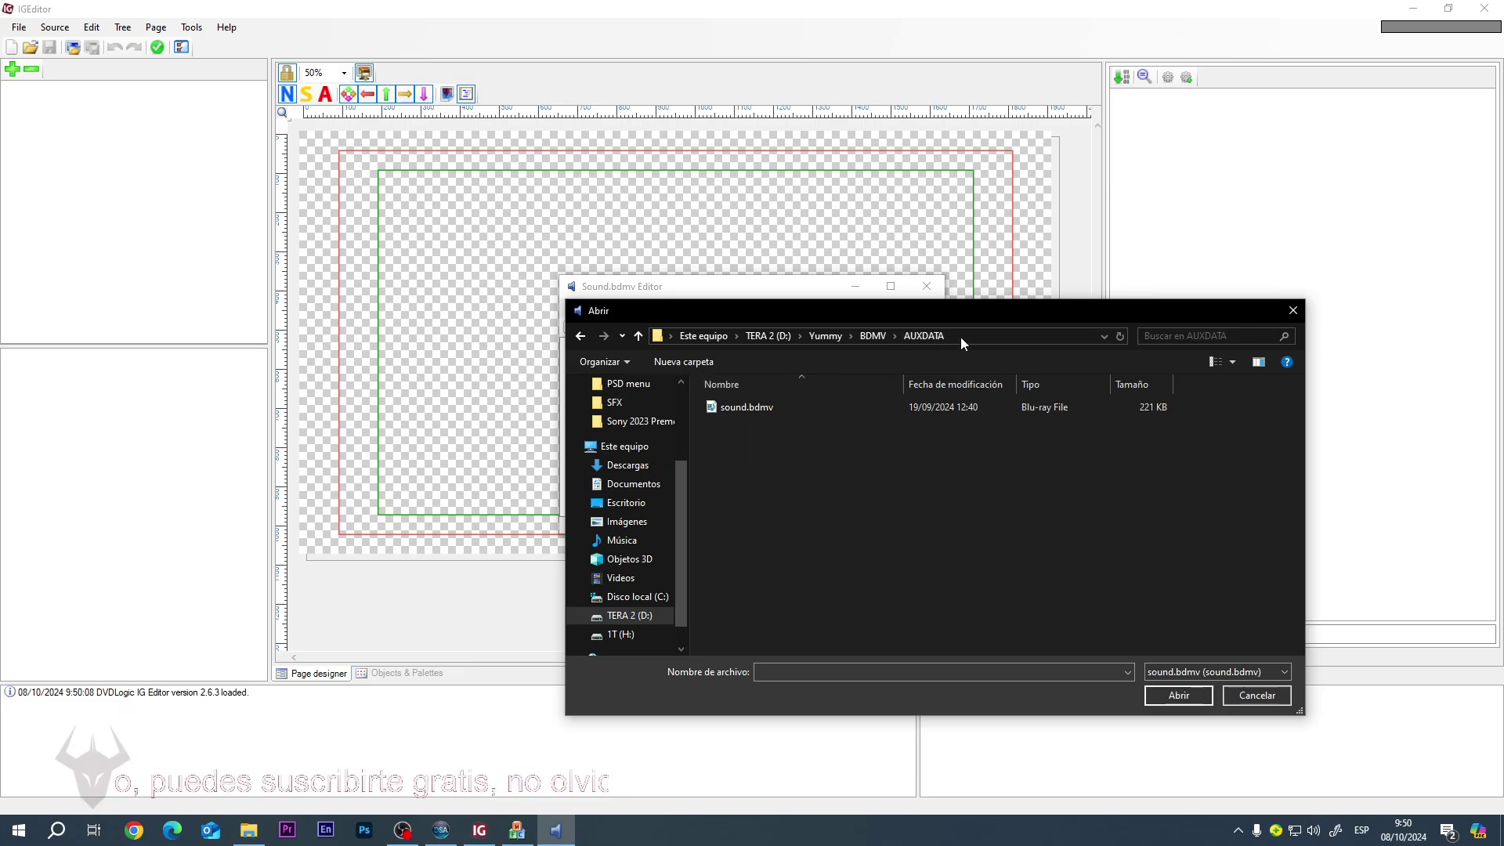
pyautogui.click(741, 407)
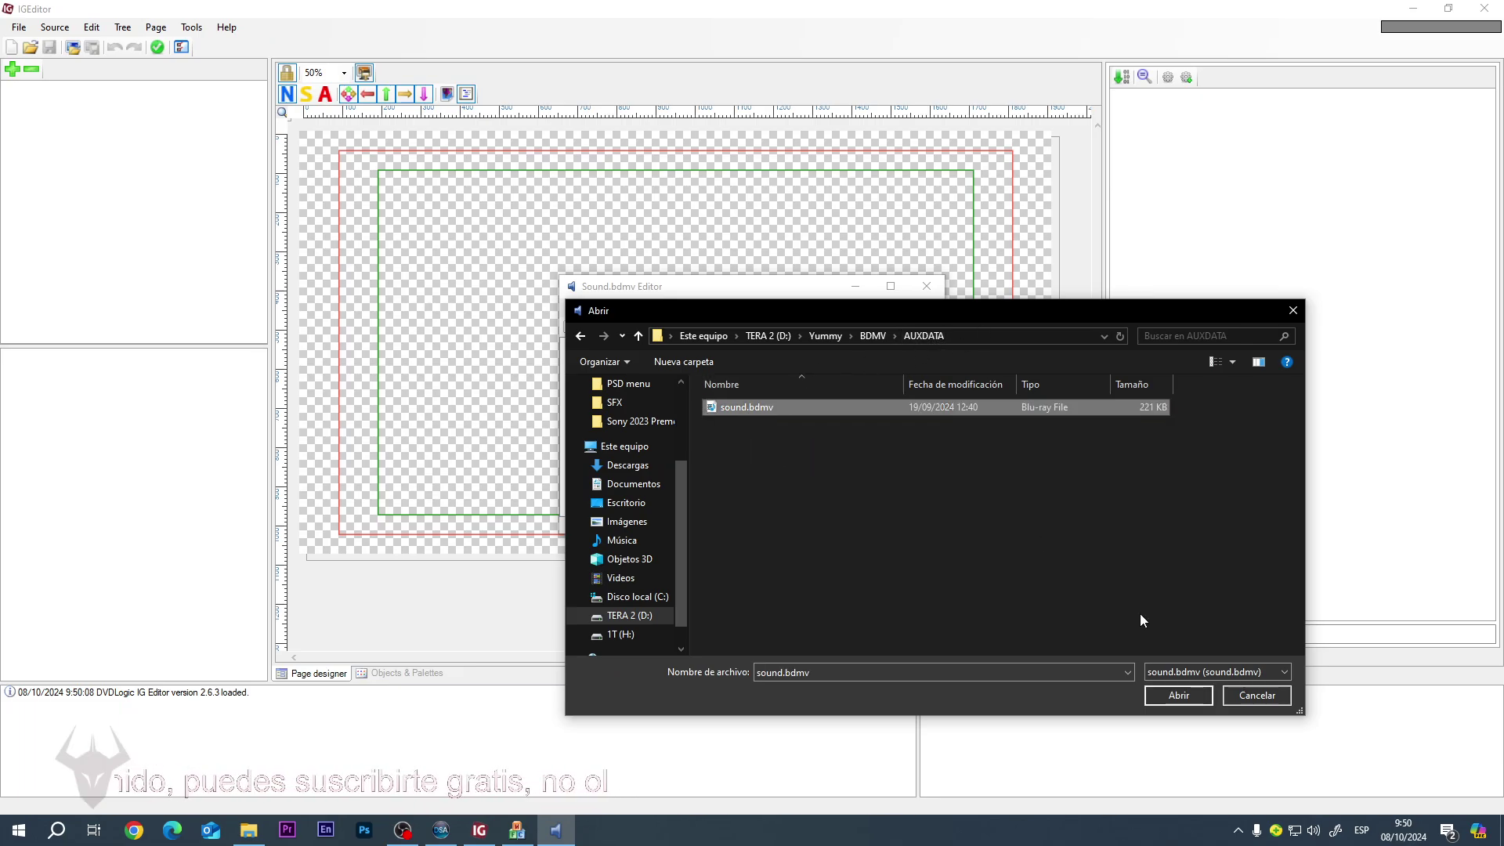
pyautogui.click(1176, 695)
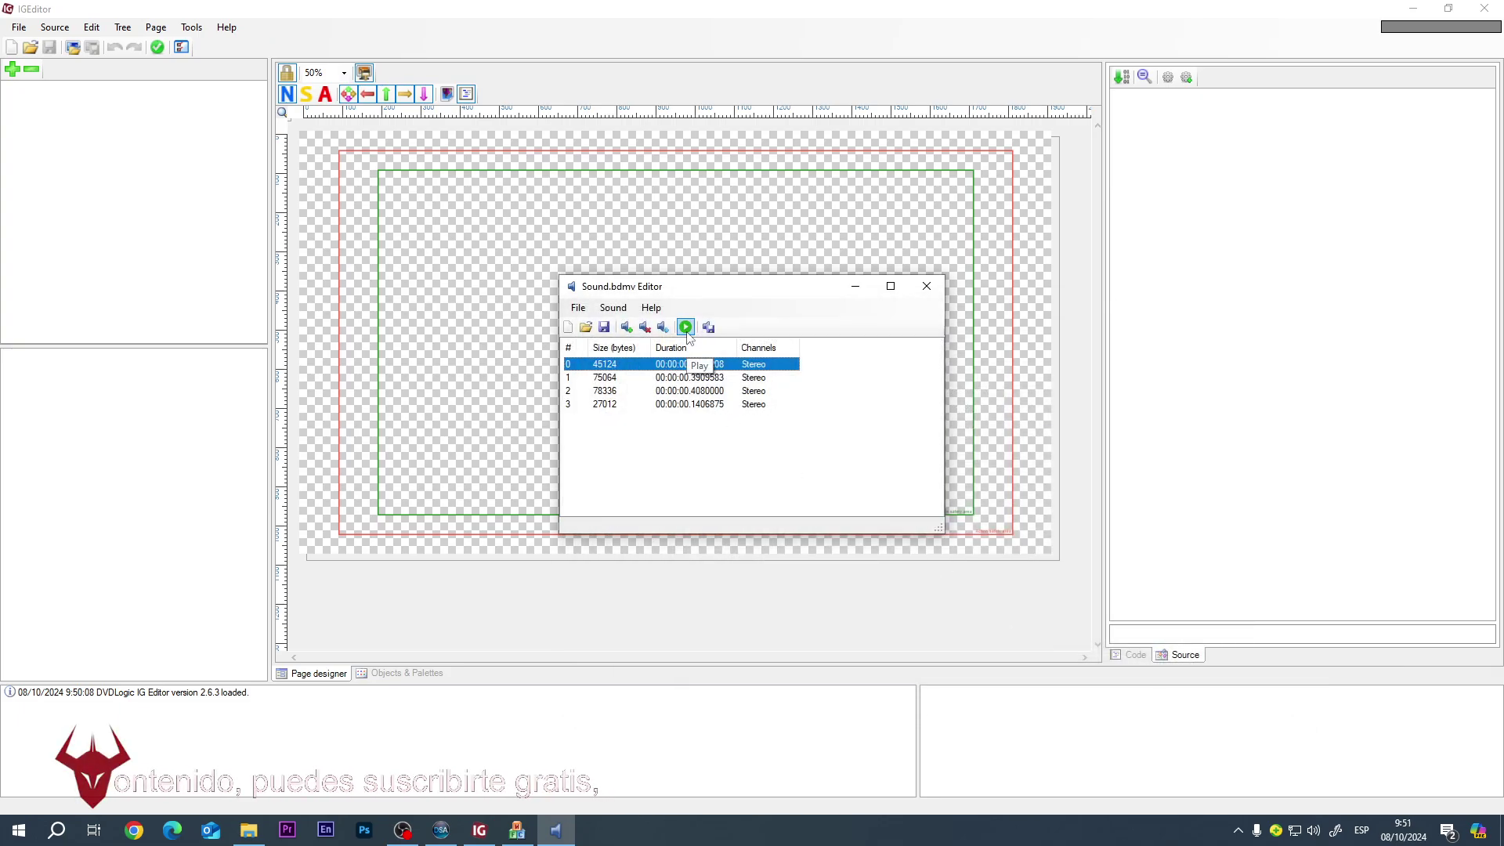
# Examine the individual sounds in sound.bdmv and view the WAV export dialog for sound 0 without saving
pyautogui.click(699, 379)
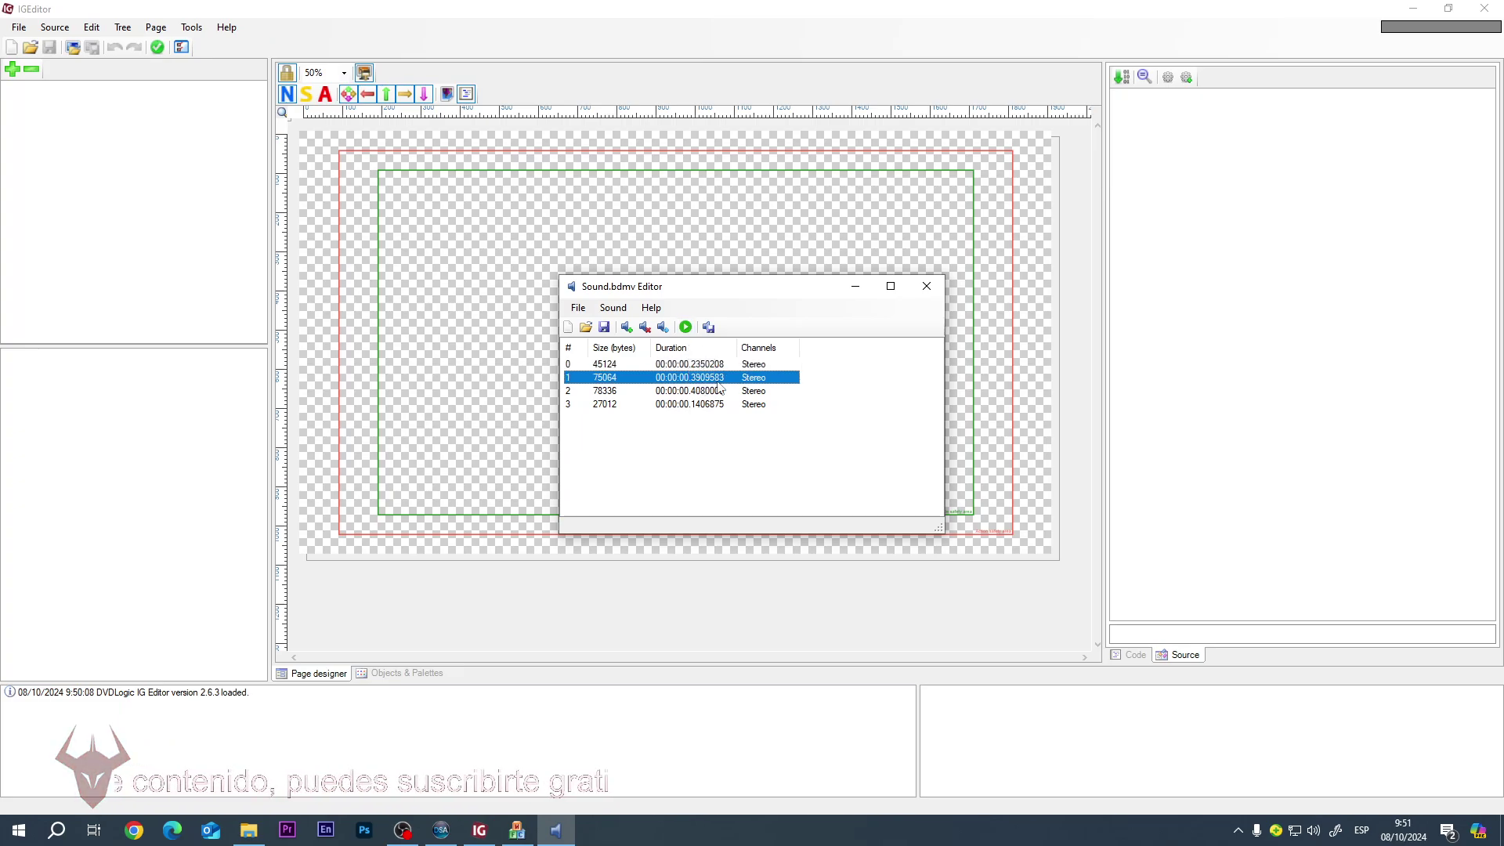
pyautogui.click(720, 389)
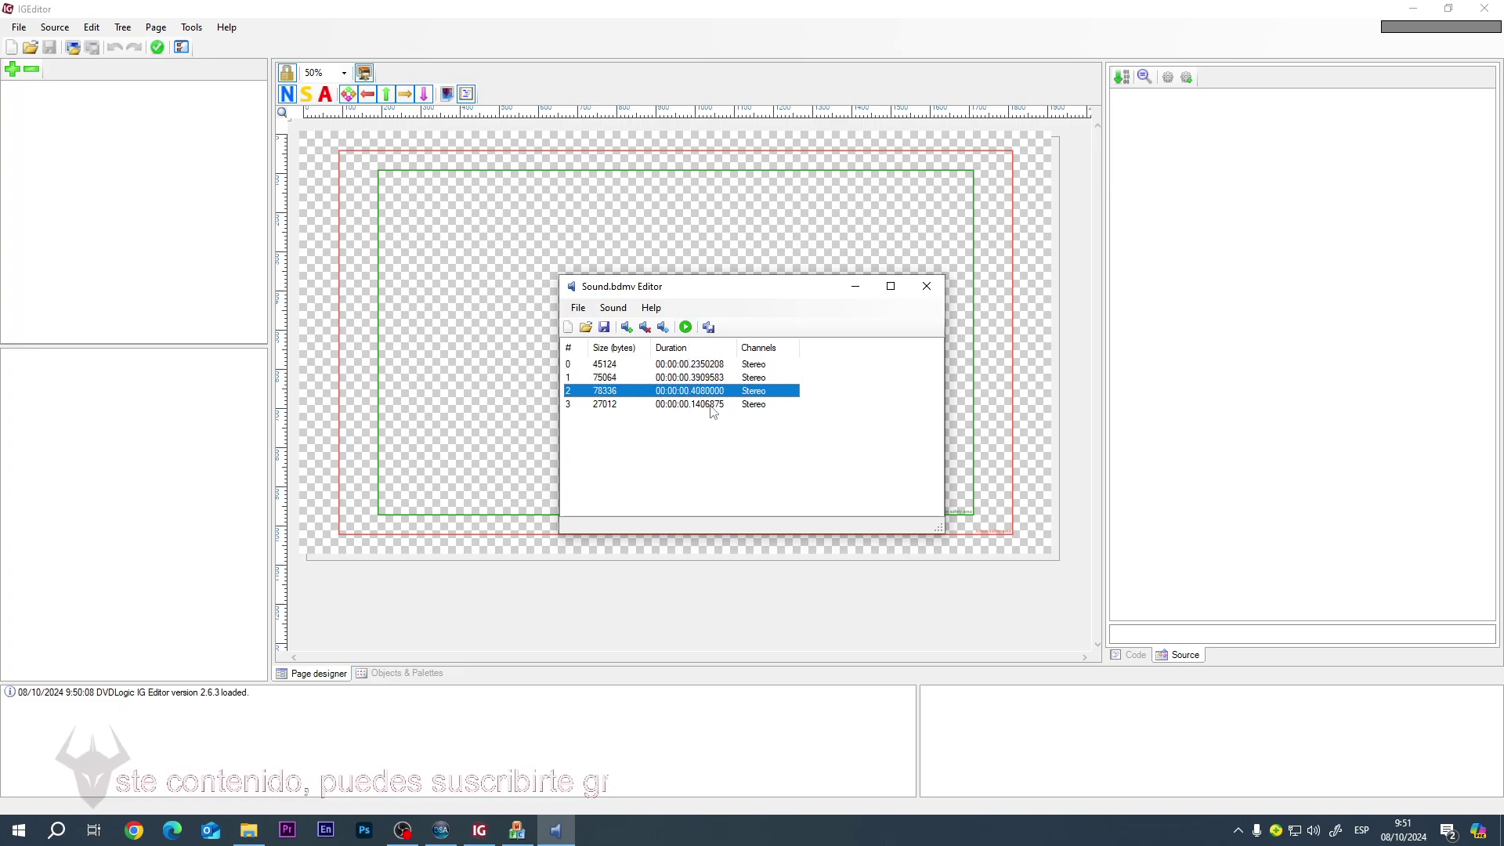
pyautogui.click(712, 405)
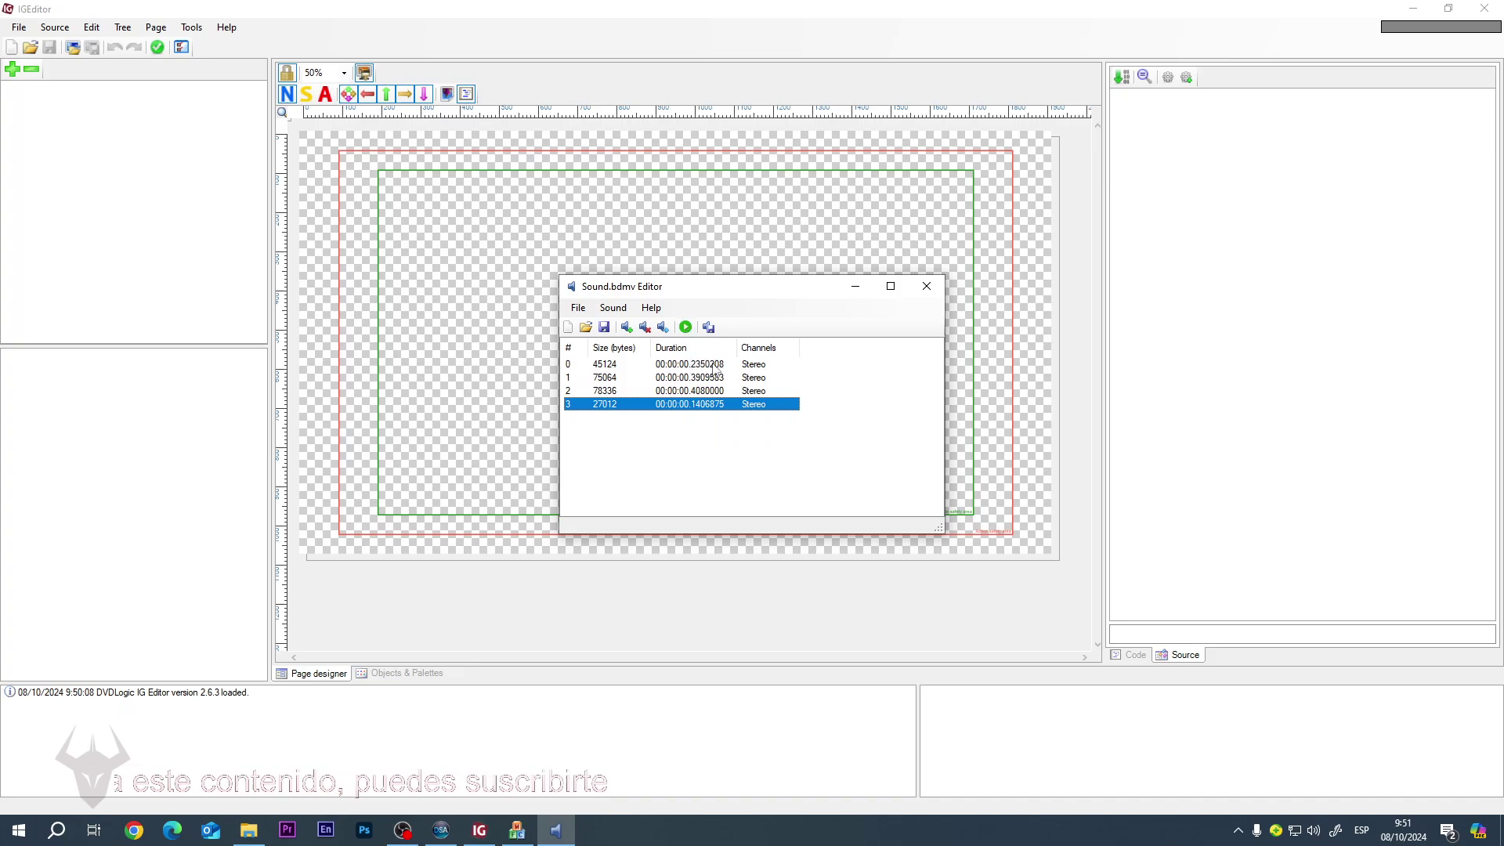
pyautogui.click(714, 365)
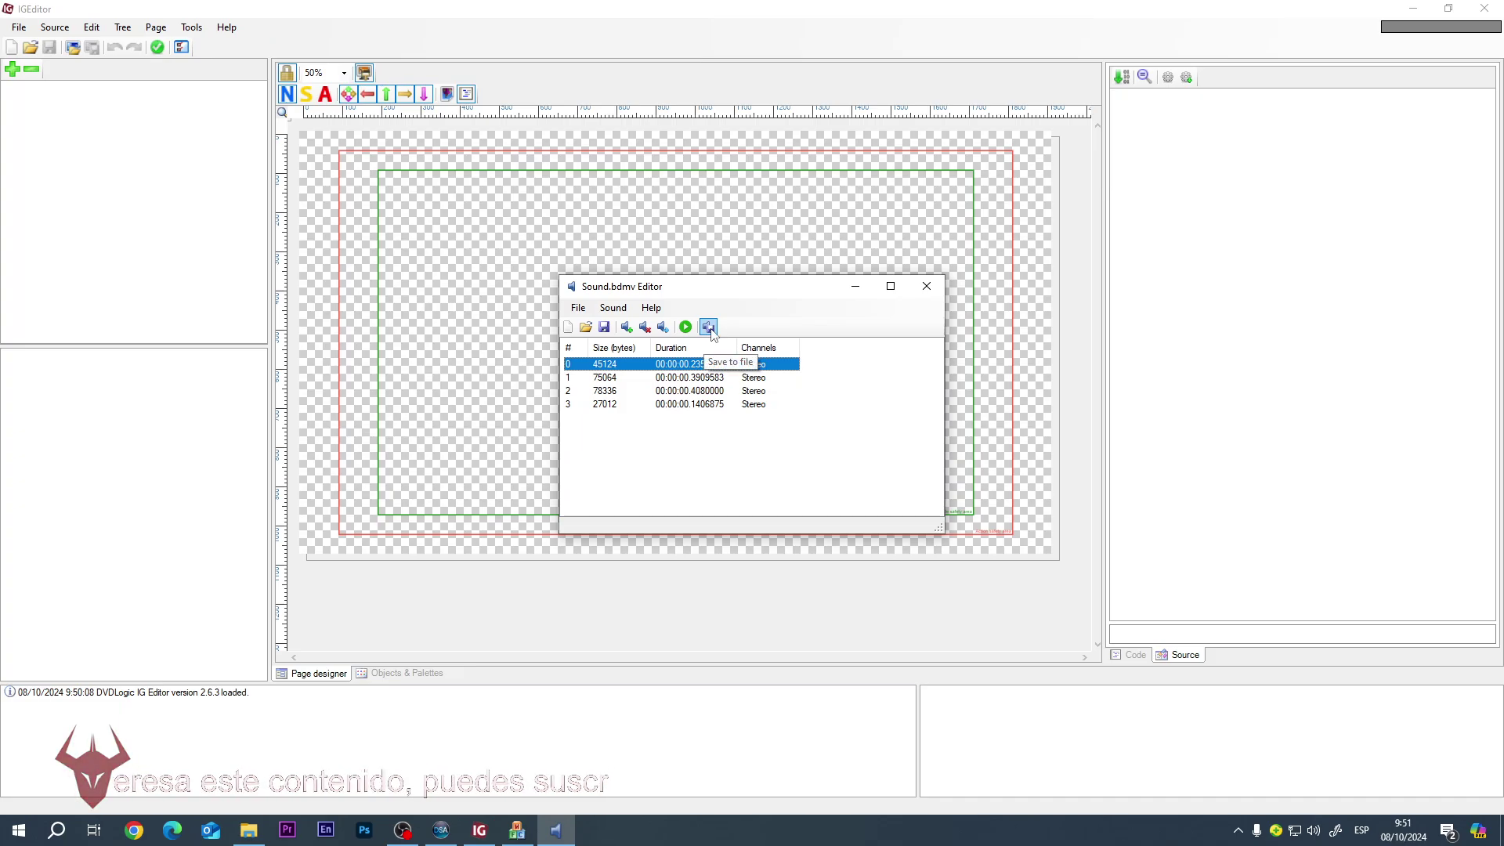
pyautogui.click(709, 327)
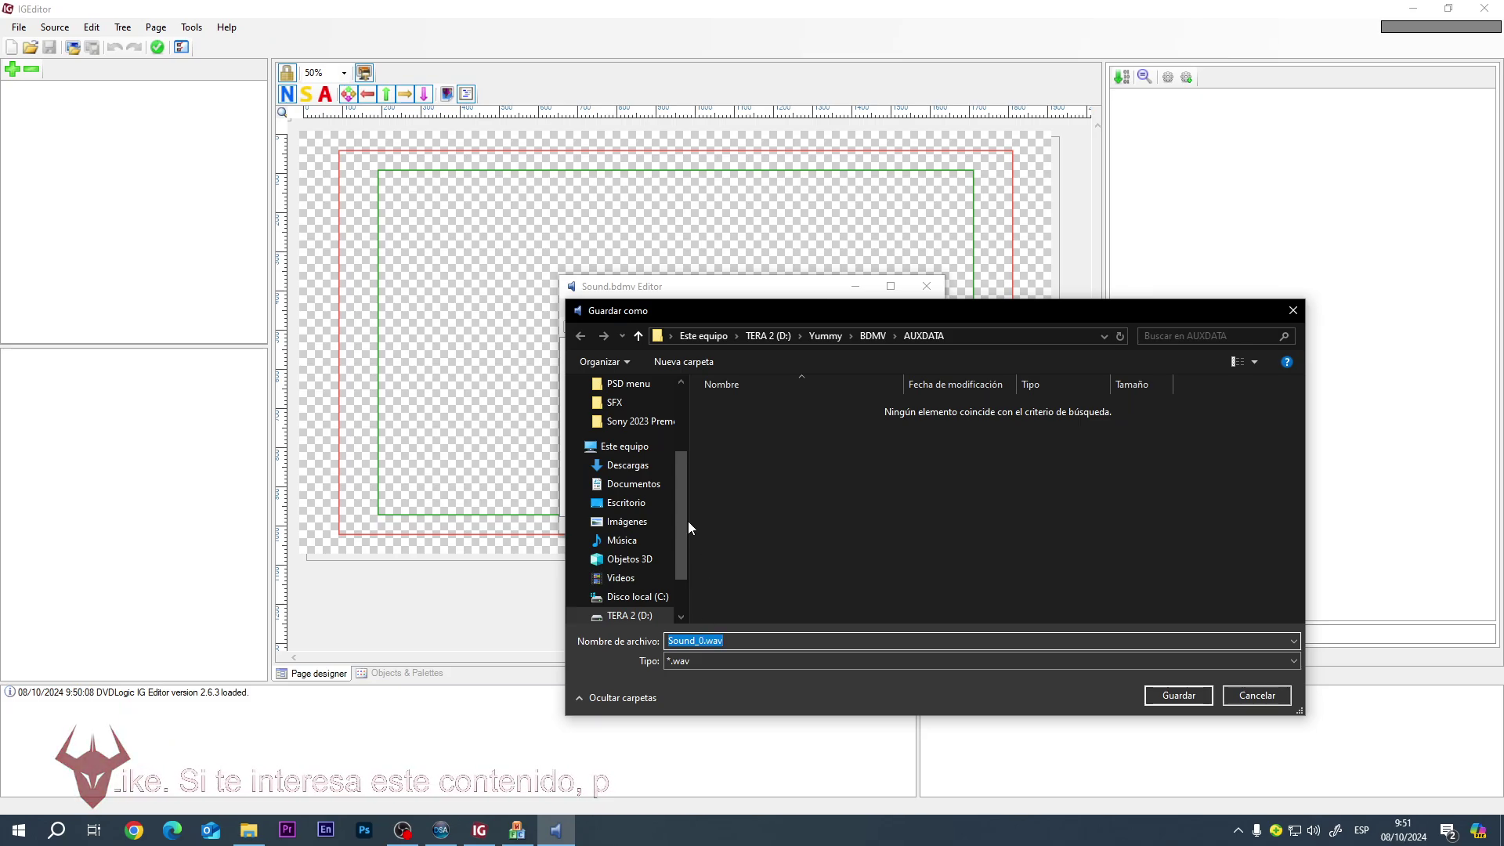
pyautogui.click(1291, 311)
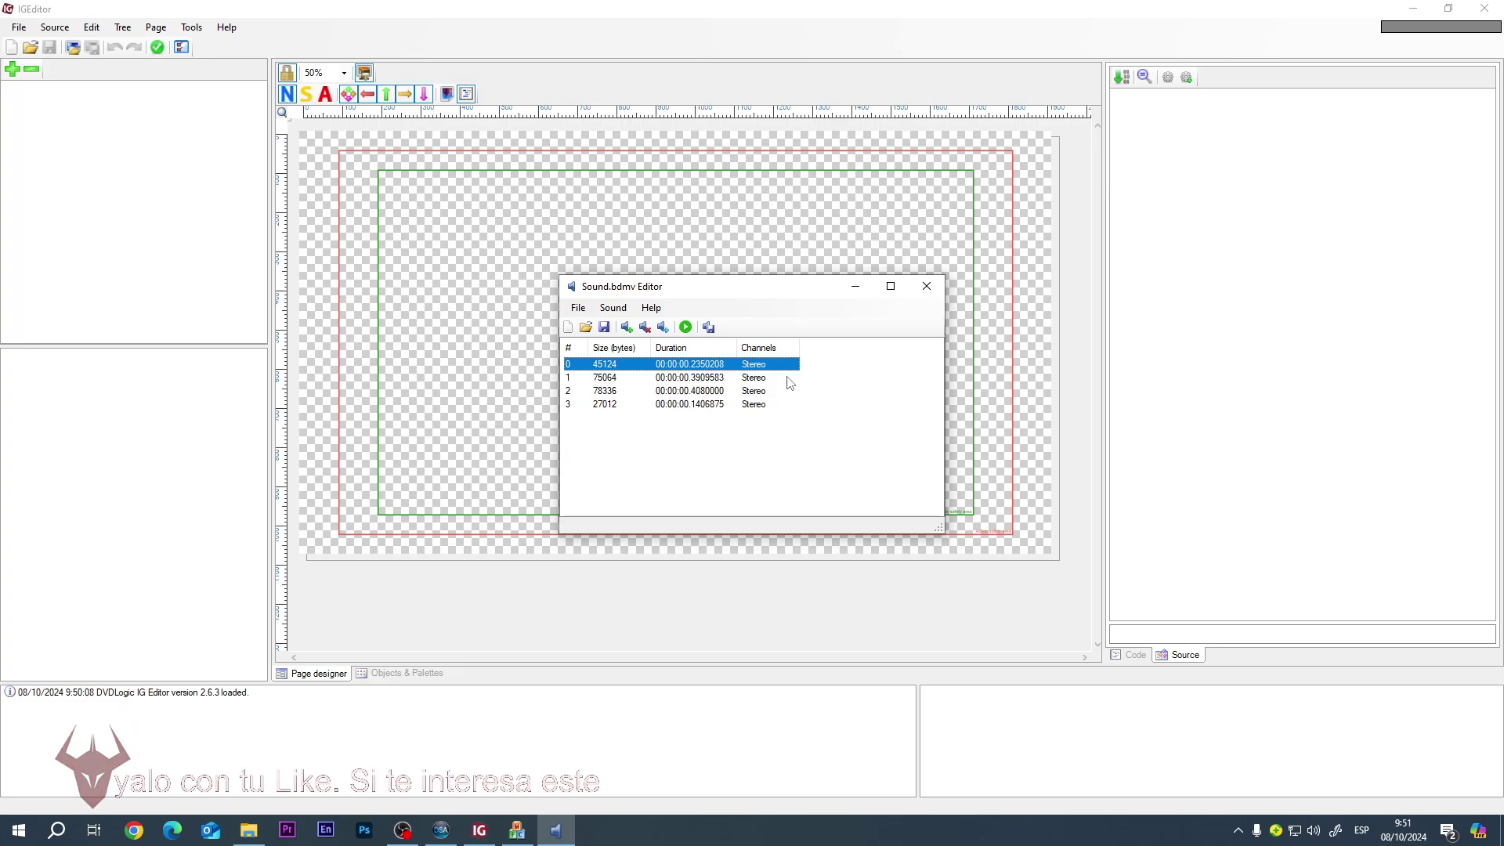
# Close the Sound.bdmv Editor and IGEditor to return to the compiling Blu-ray project
pyautogui.click(927, 286)
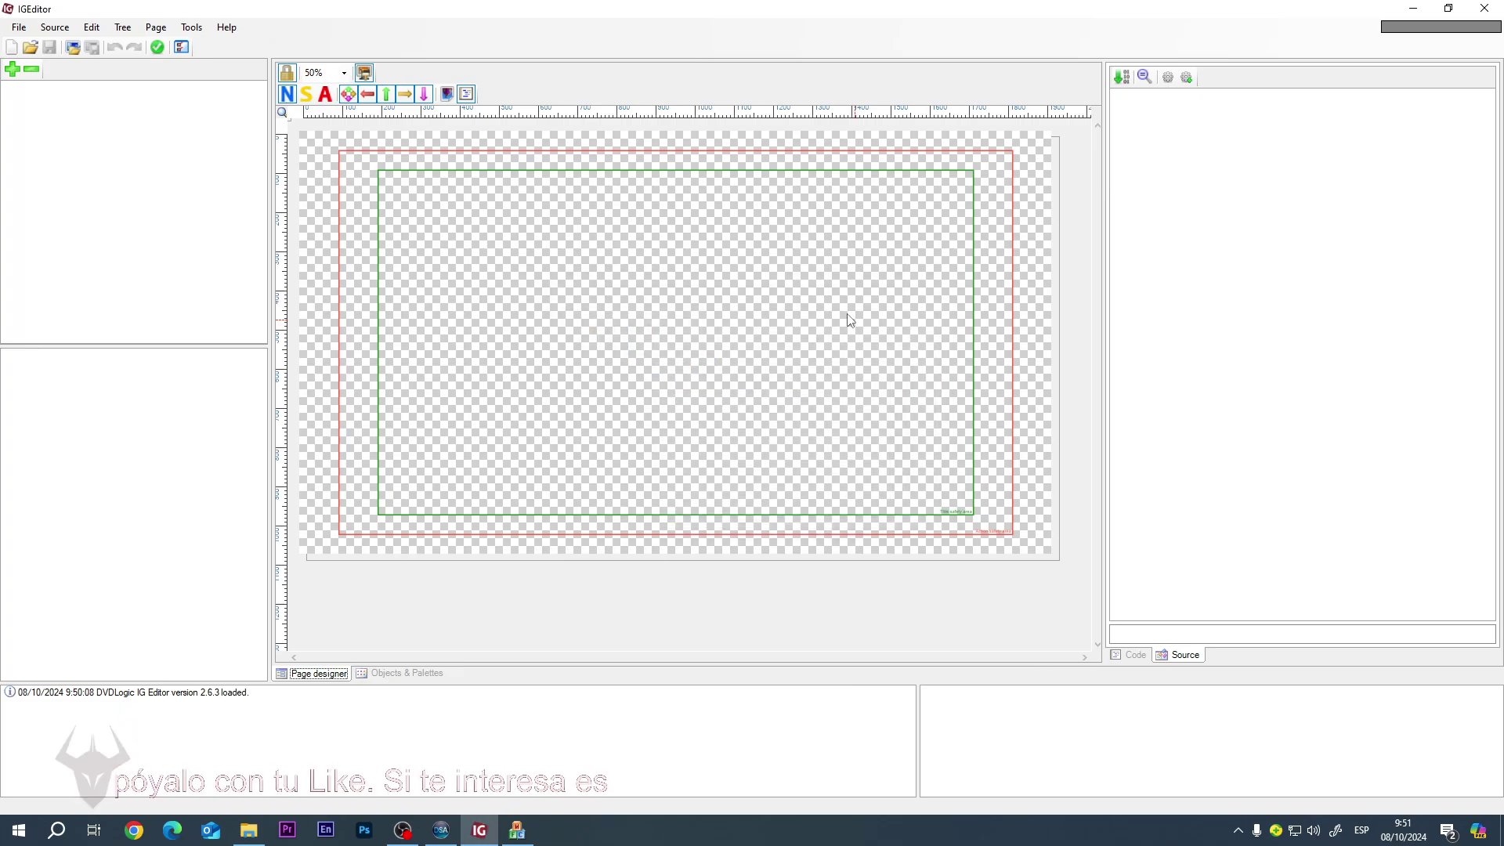
pyautogui.click(1484, 8)
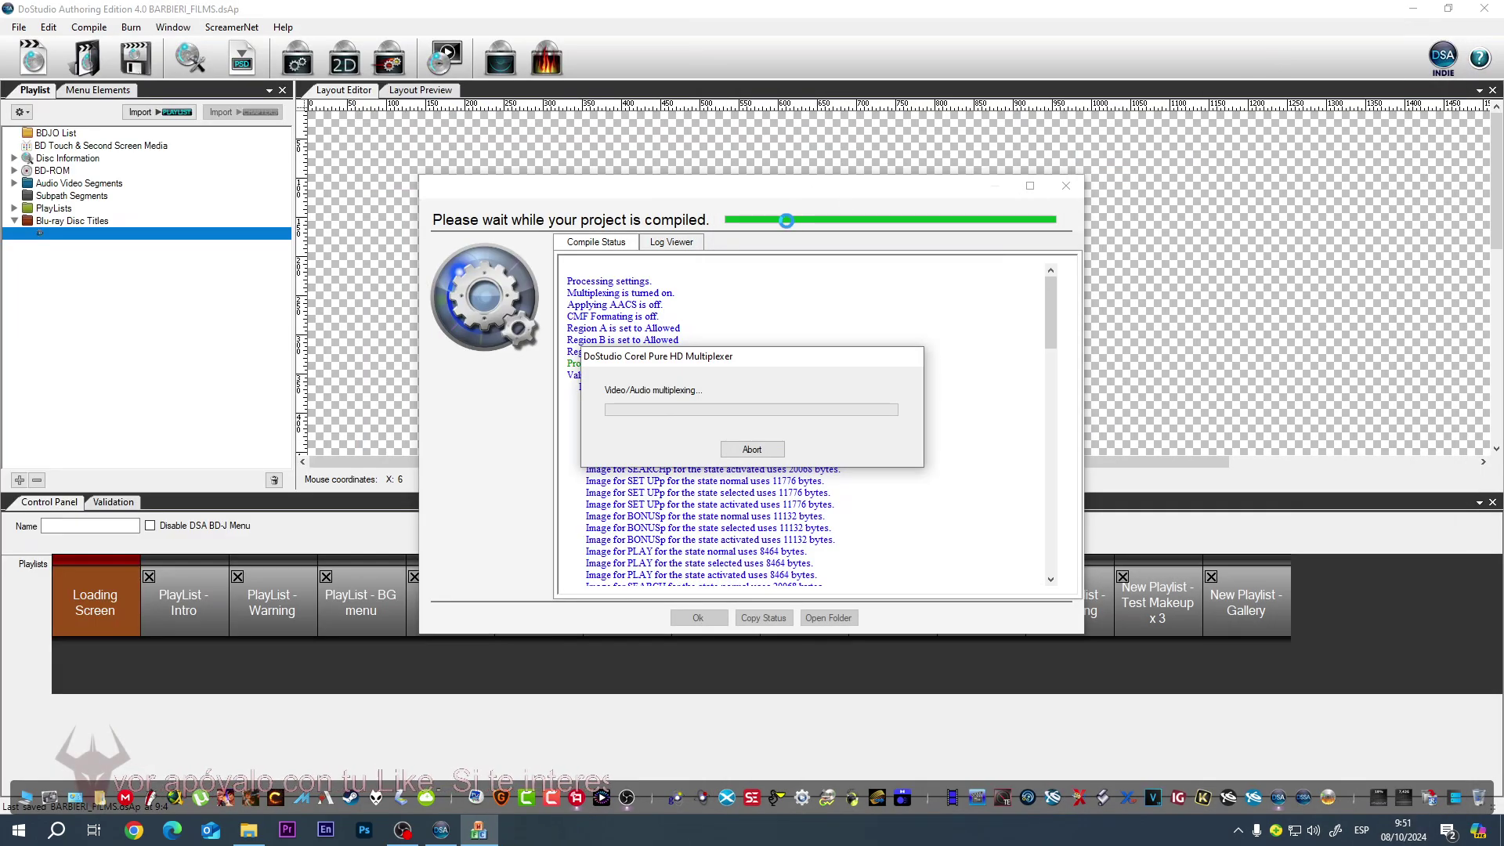